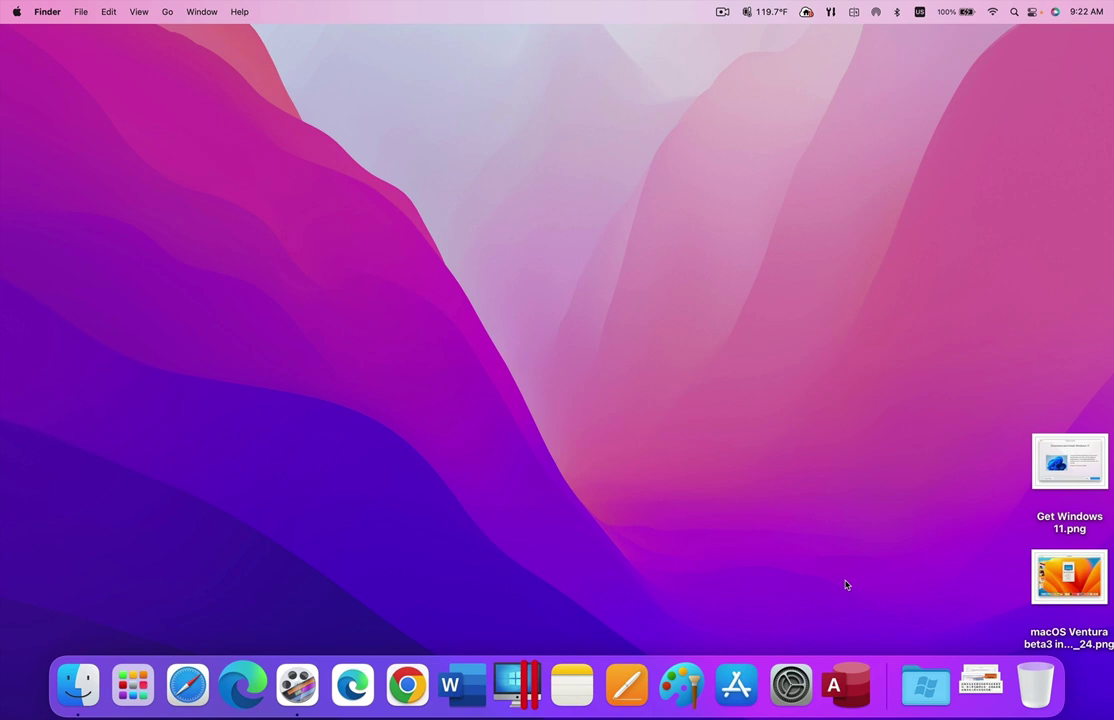
- Launch the Windows version of Microsoft Access from the Dock
left_click(849, 697)
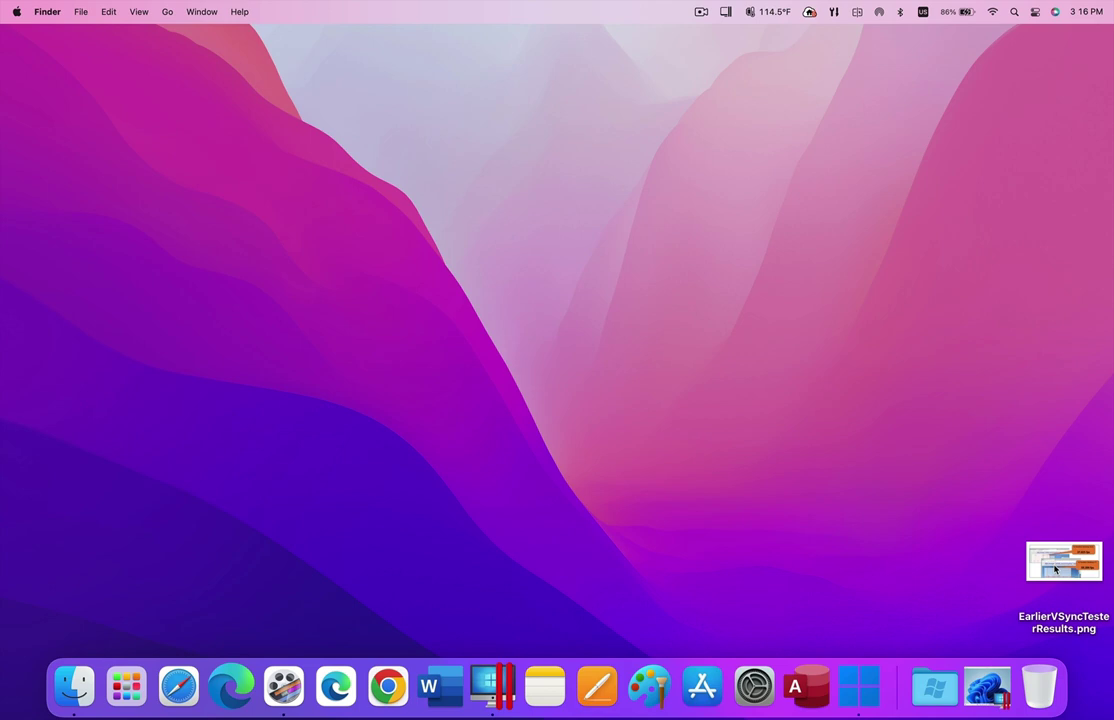
- View EarlierVSyncTesterResults.png in Preview, comparing 37.025 and 59.394 fps, then quit Preview
left_click(1055, 569)
right_click(1055, 569)
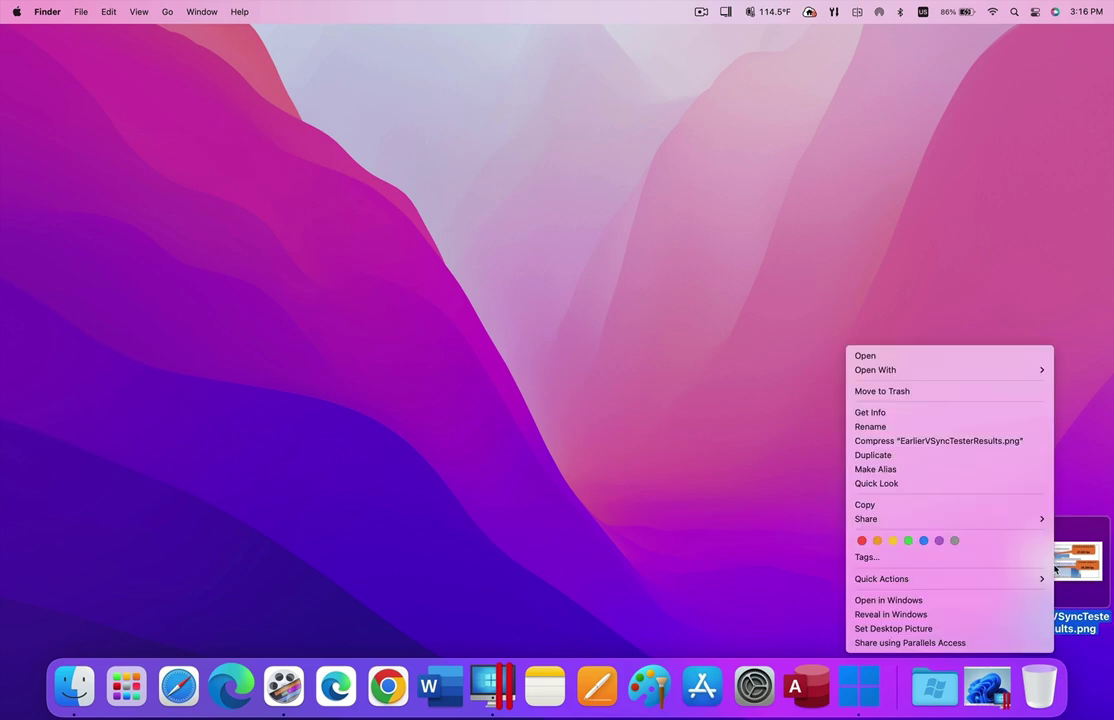
left_click(925, 355)
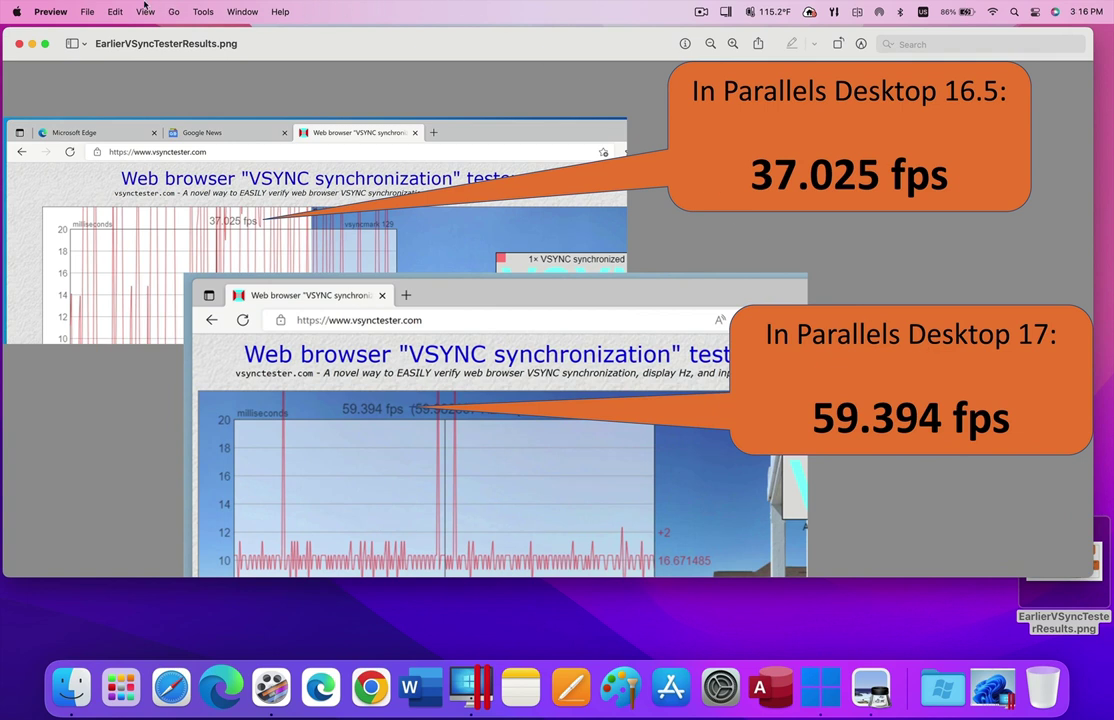
left_click(50, 12)
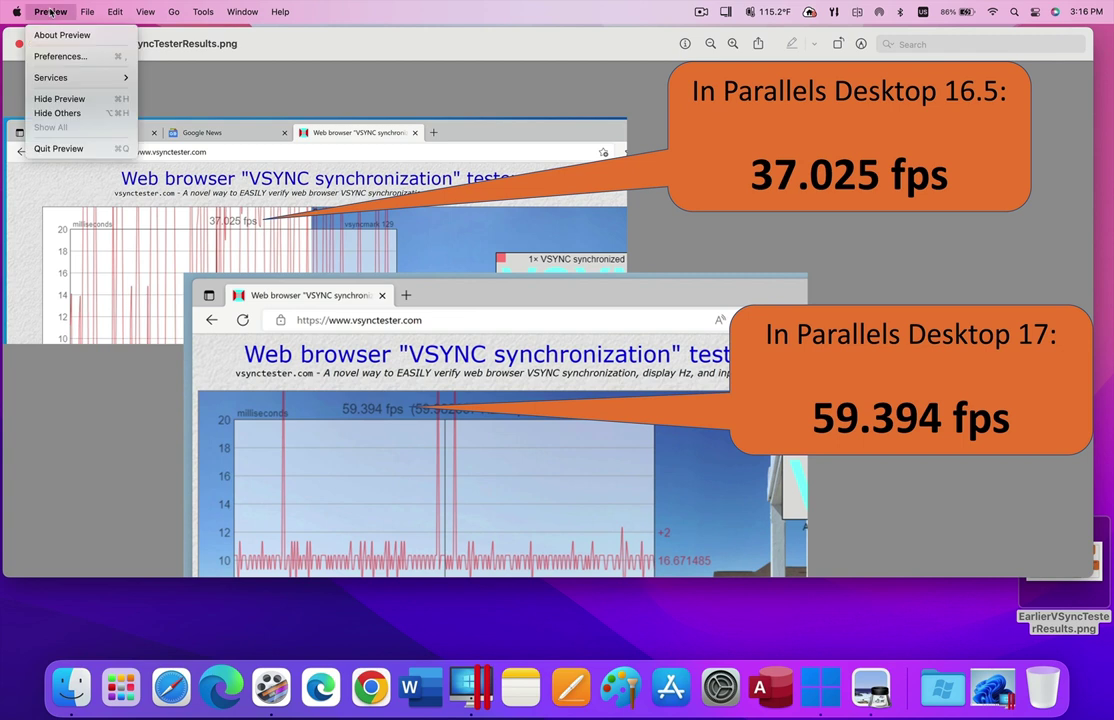
left_click(68, 150)
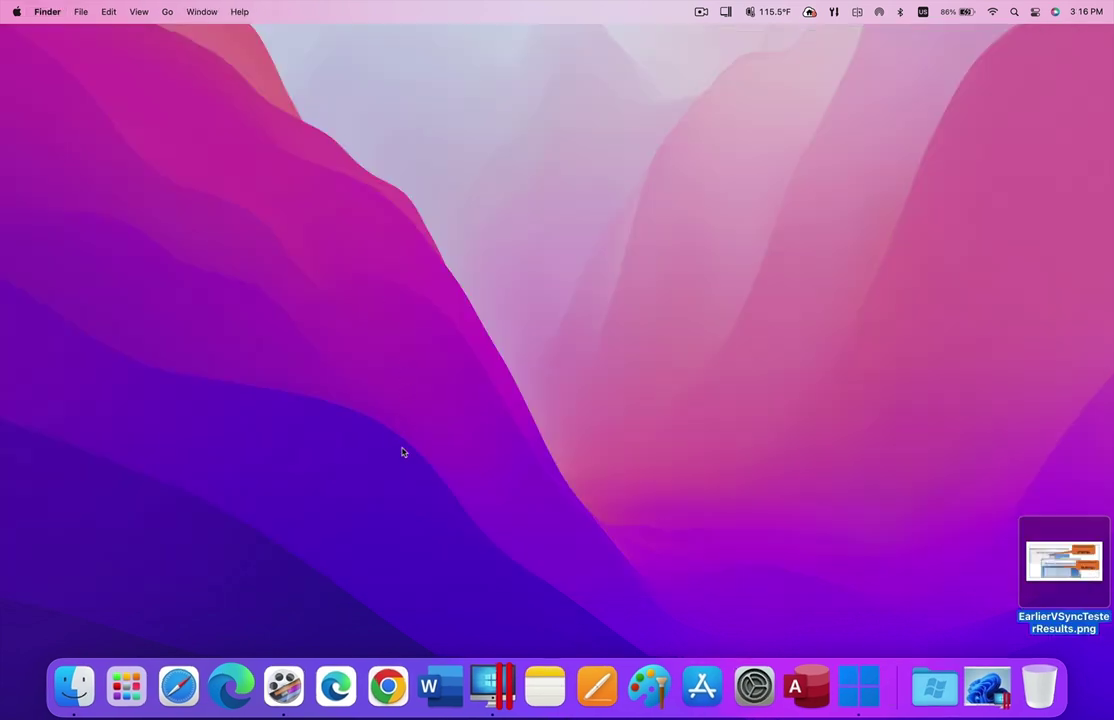
- Bring up the Windows 11 VM and load vsynctester.com in Edge, reading about 108 fps
left_click(983, 692)
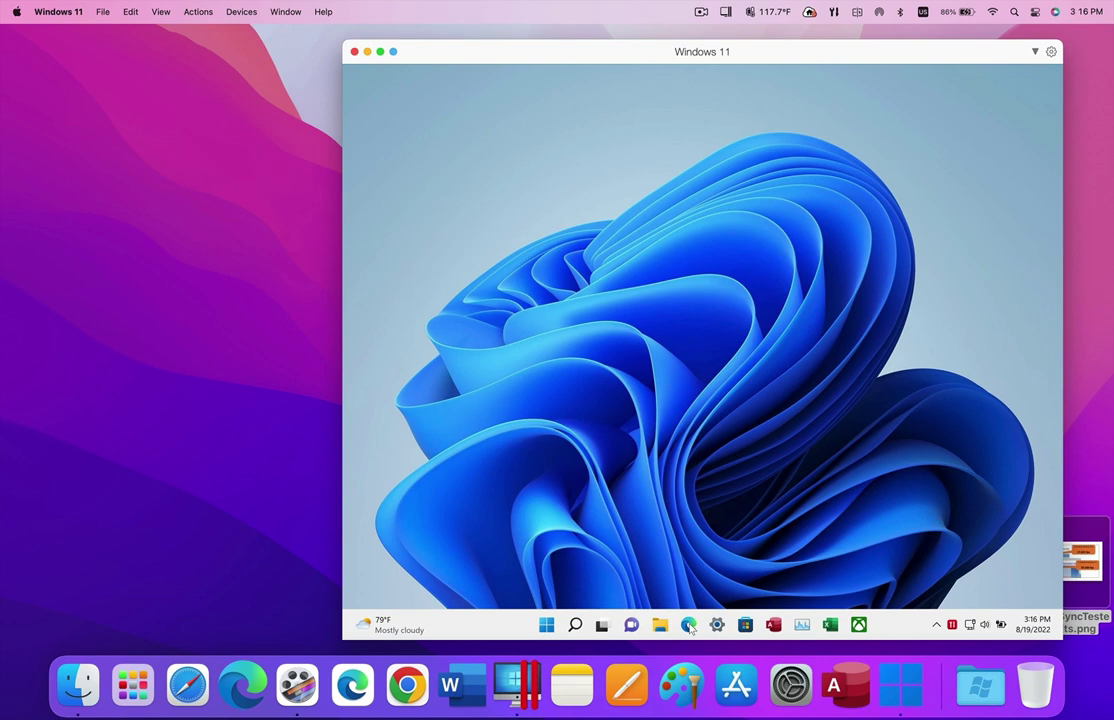
left_click(689, 625)
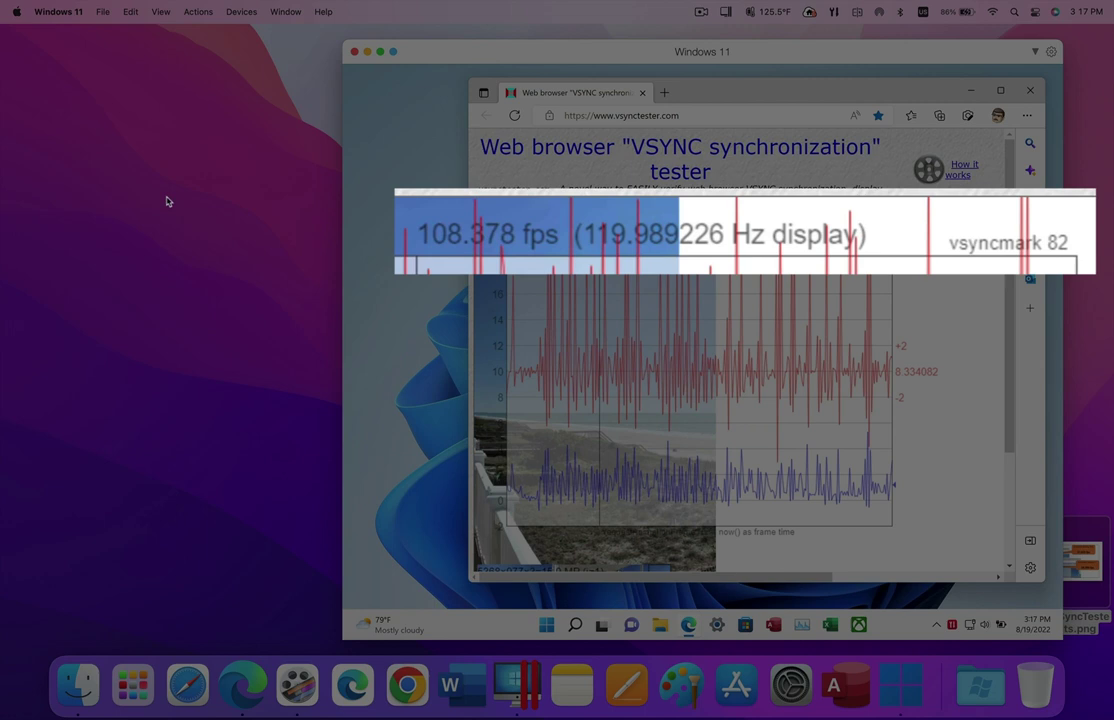
- Change the built-in display's refresh rate from ProMotion to 60 Hertz in System Preferences
left_click(17, 12)
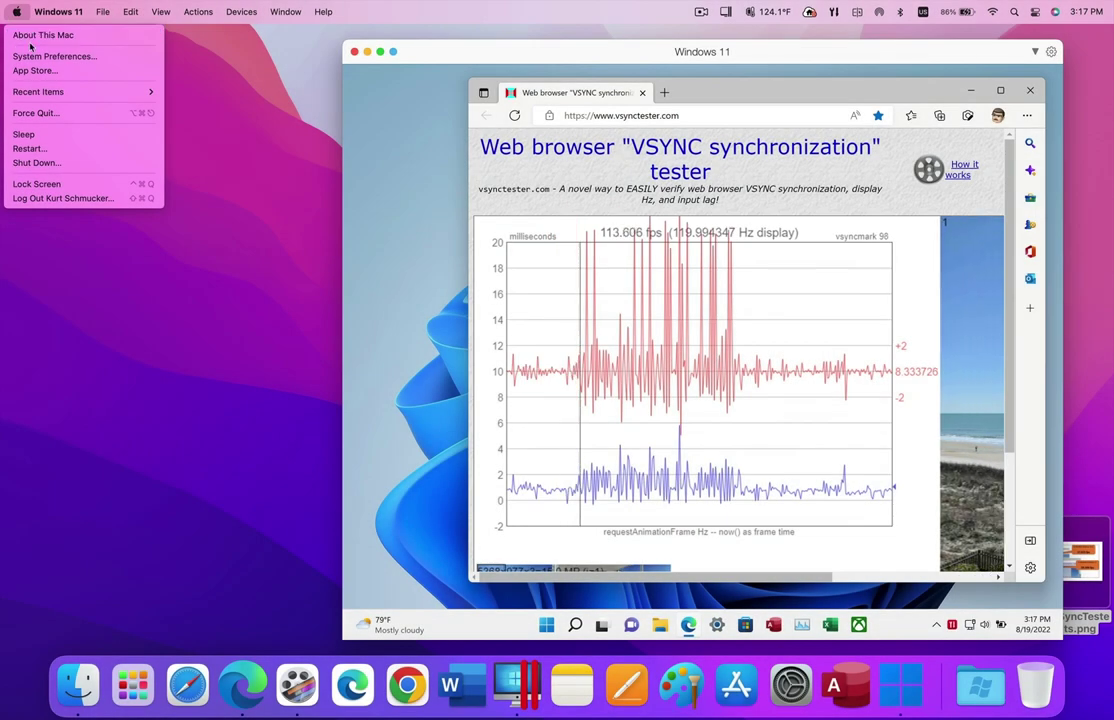
left_click(32, 56)
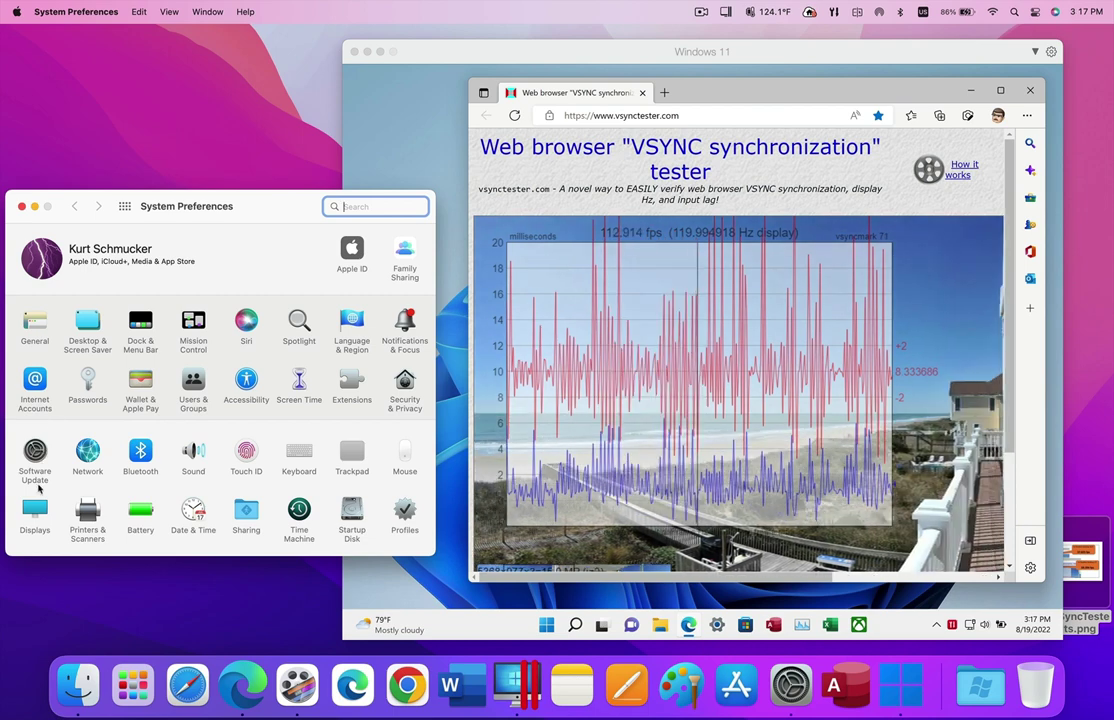
left_click(36, 512)
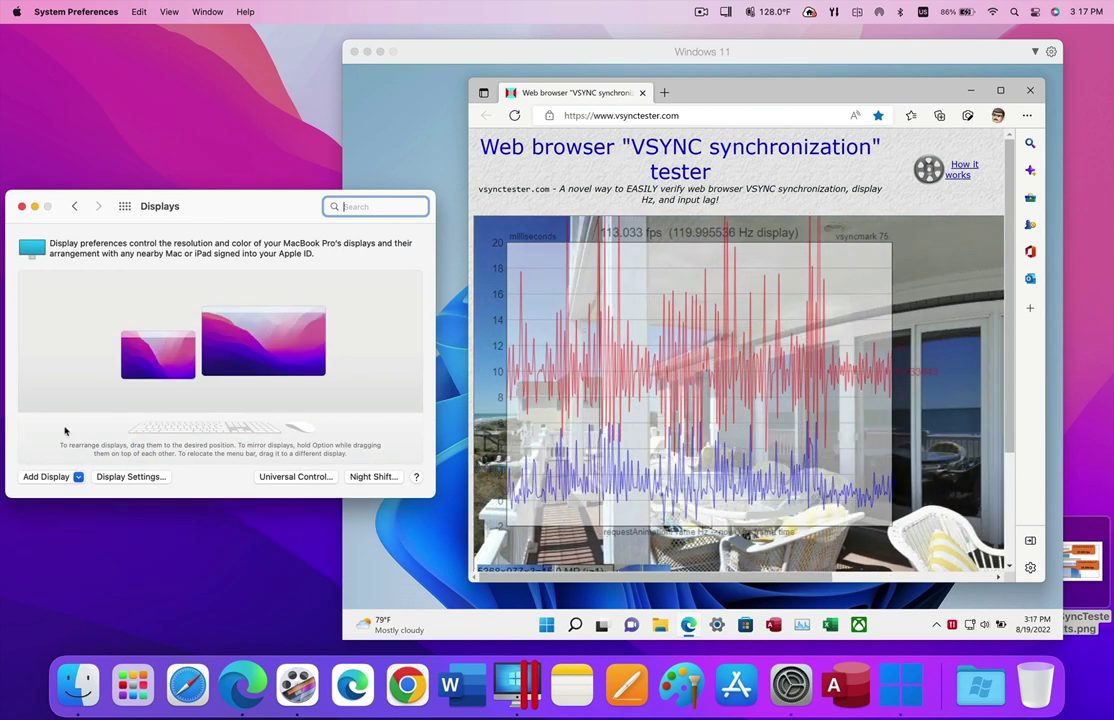
left_click(152, 360)
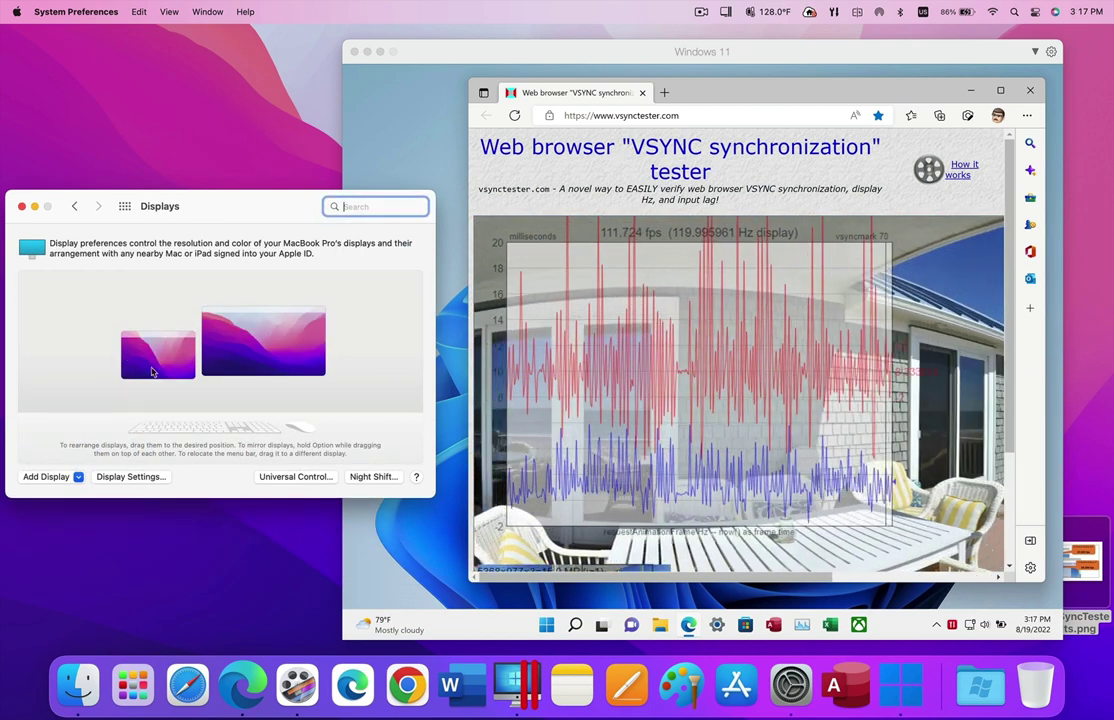
left_click(151, 476)
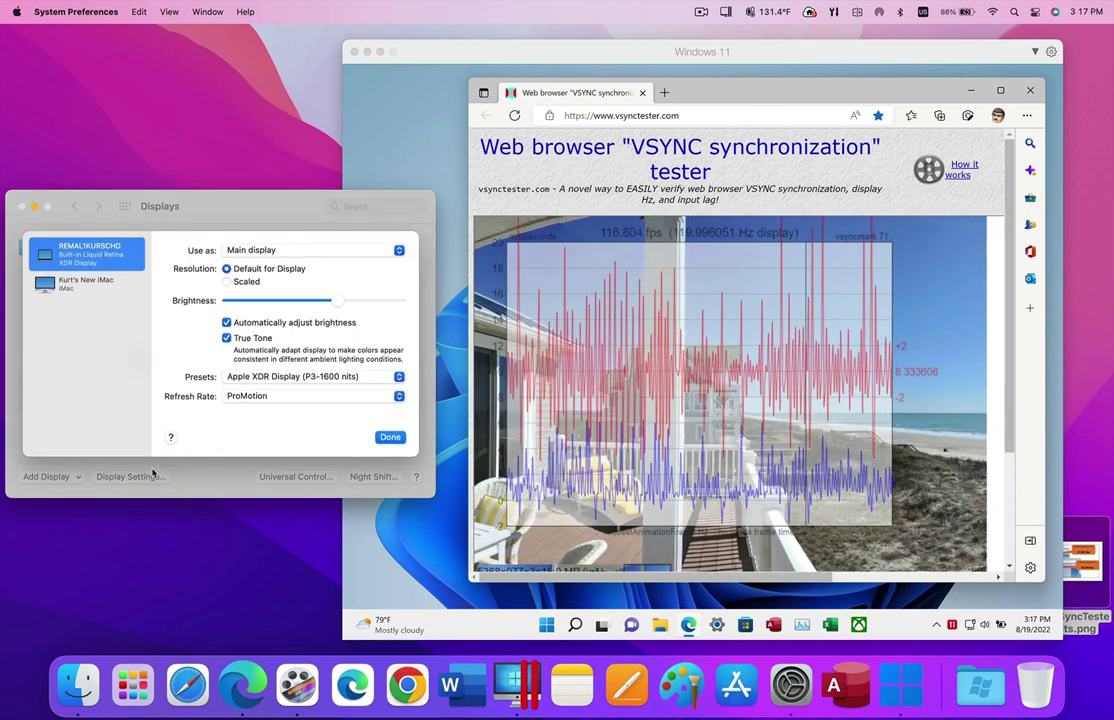
left_click(318, 396)
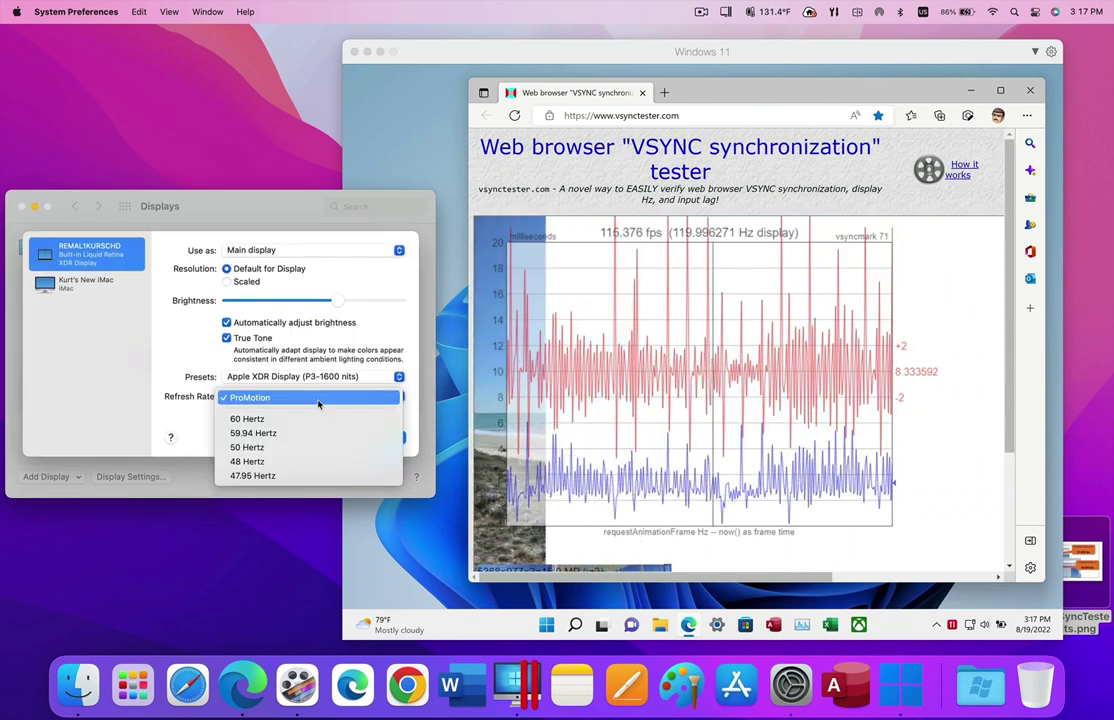
left_click(316, 422)
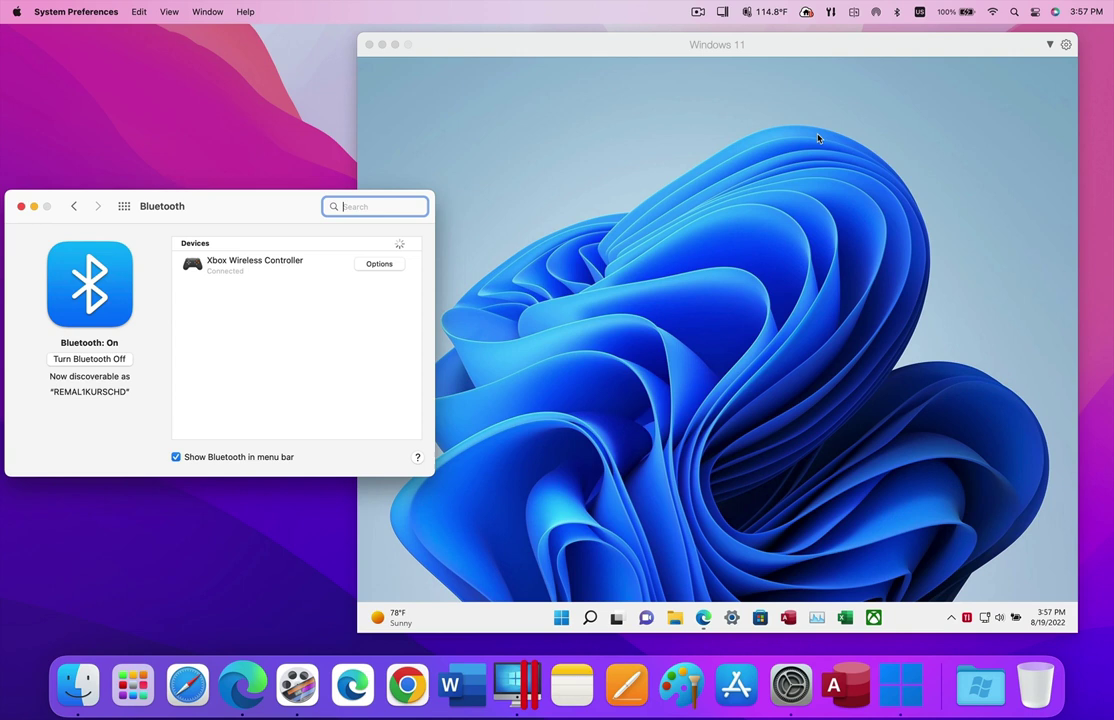
- Bring the Windows 11 VM forward and open Edge to test the game controller
left_click(706, 536)
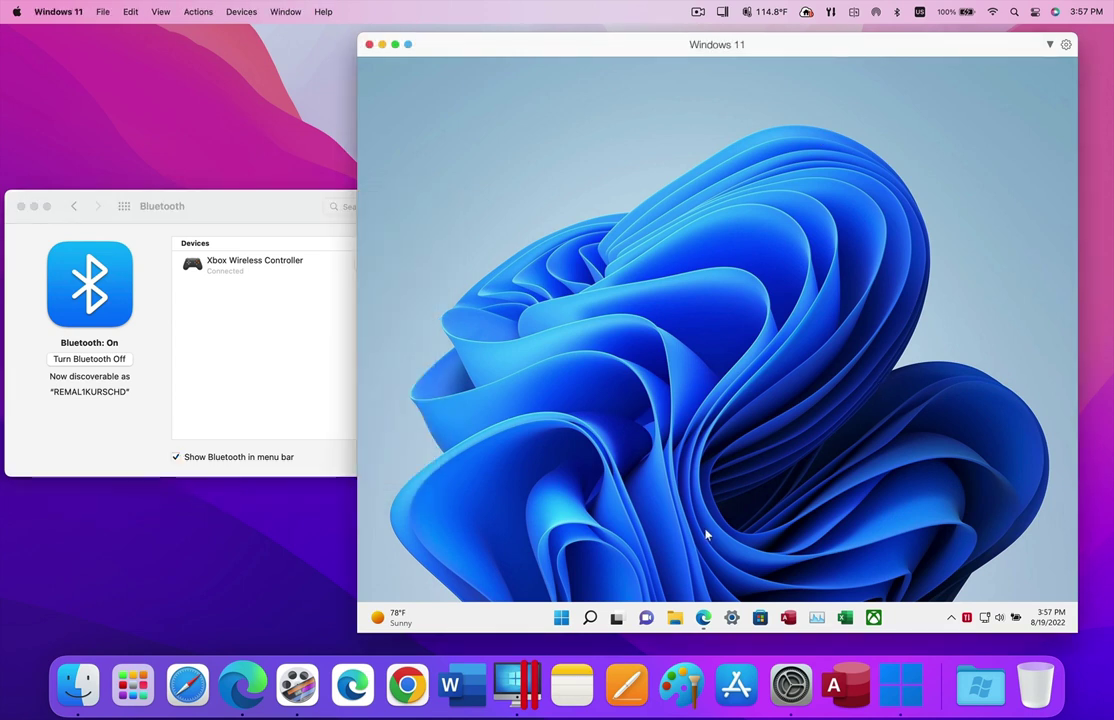
left_click(704, 617)
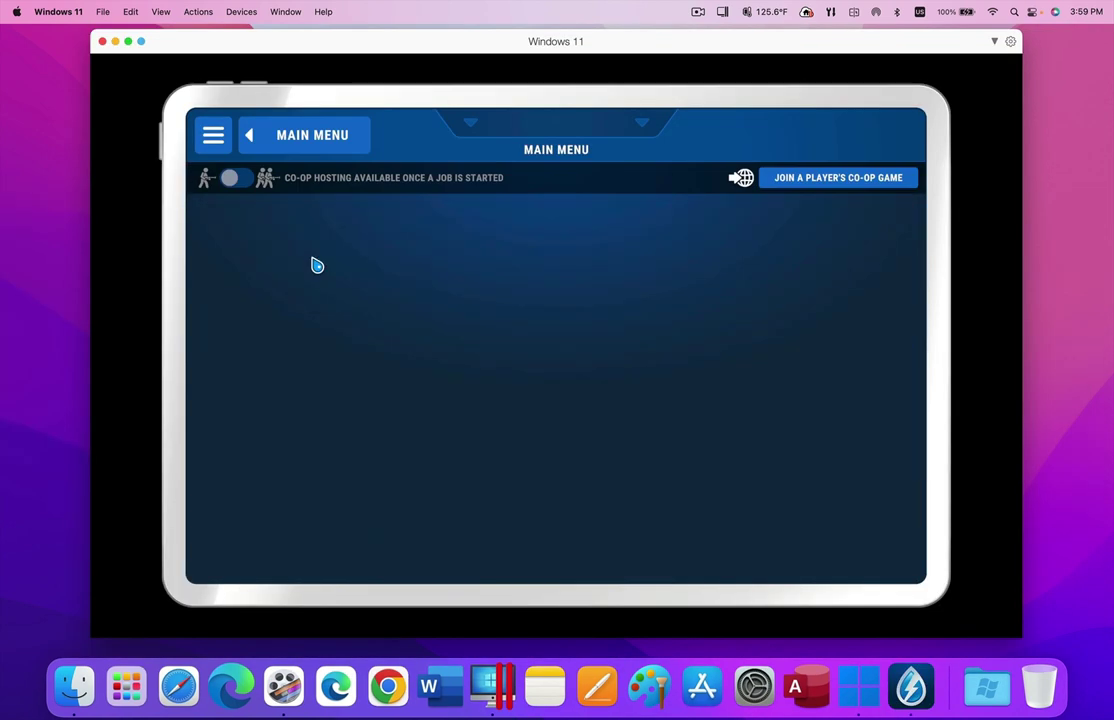
- Resume the Clean the Van job and wash the van's windscreen
left_click(316, 264)
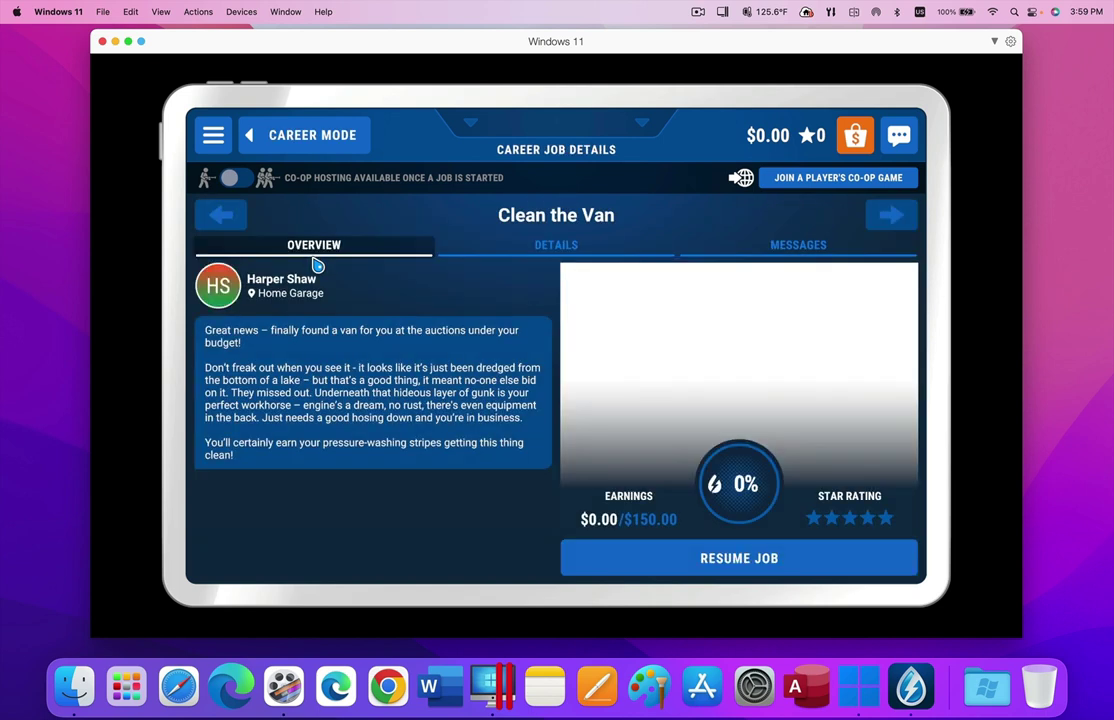
left_click(746, 566)
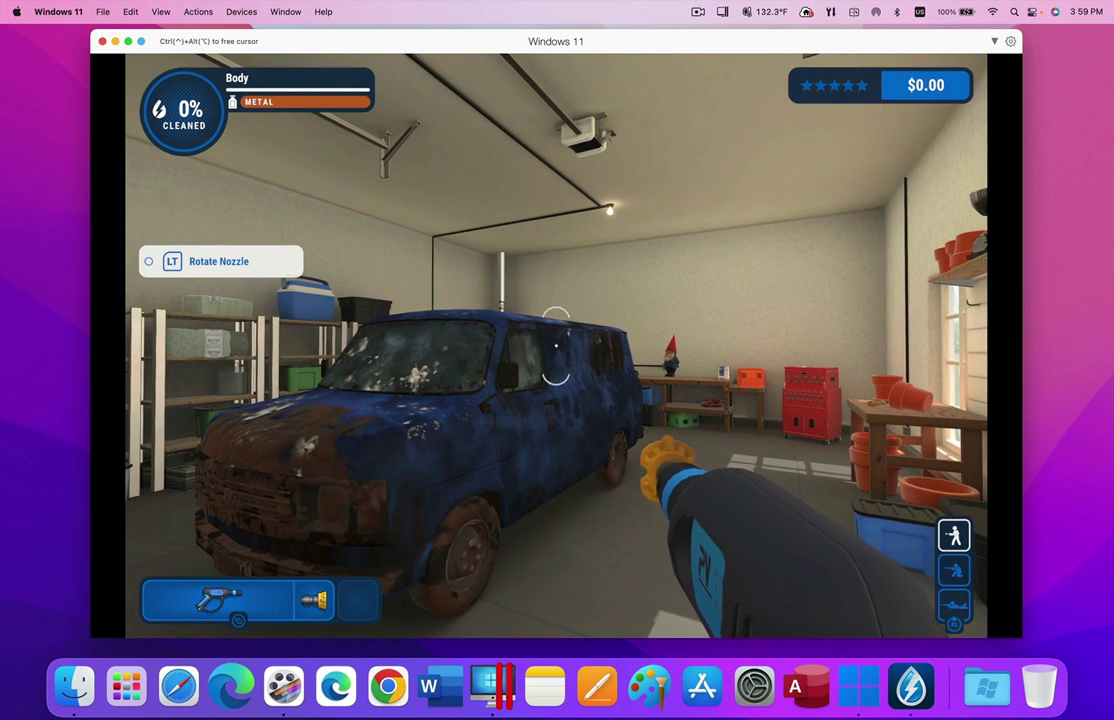
left_click(556, 345)
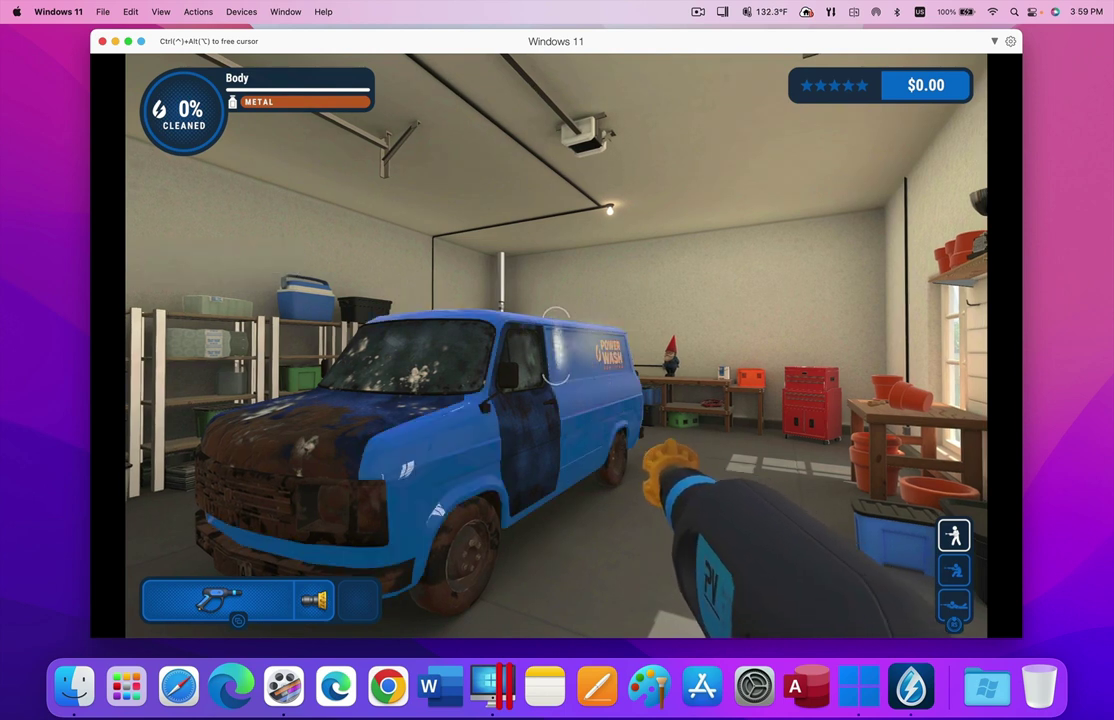
key("d")
key("a")
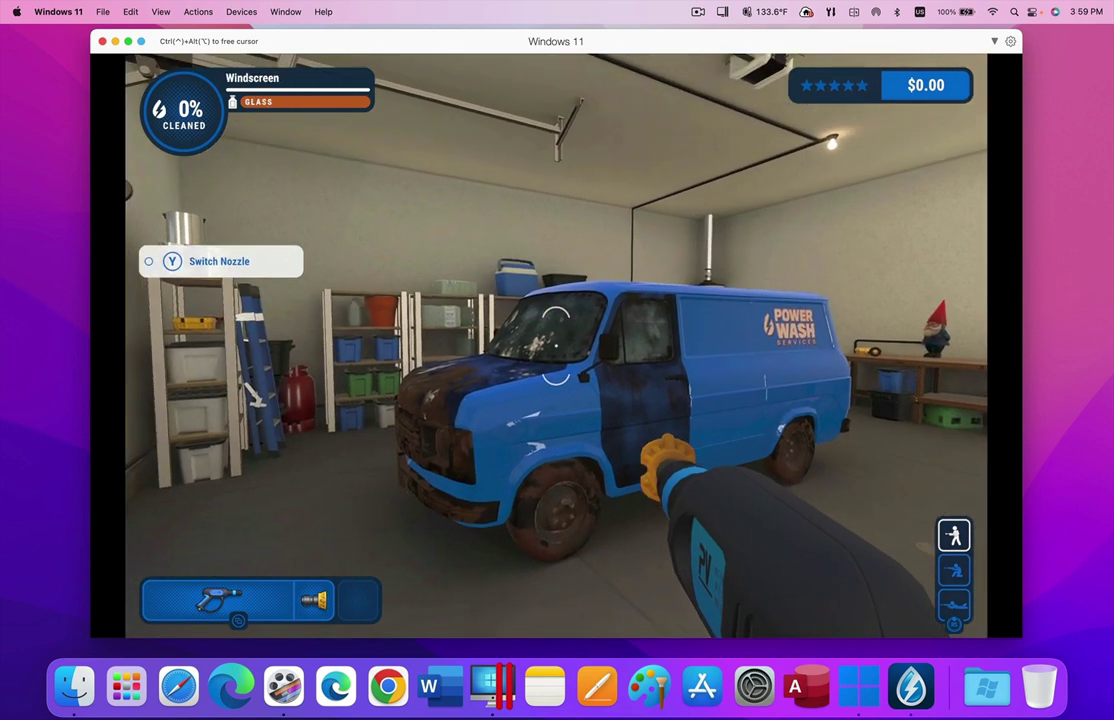
left_click(556, 345)
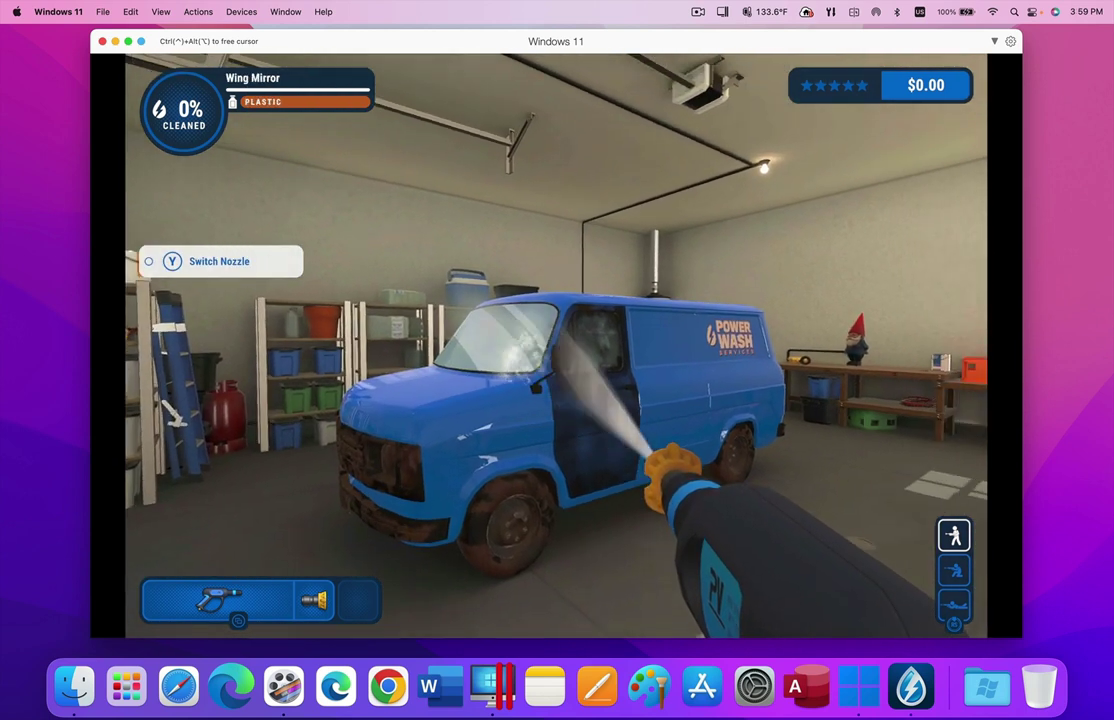
- Spray the van's door and front tyre
key("s")
left_click(556, 345)
key("a")
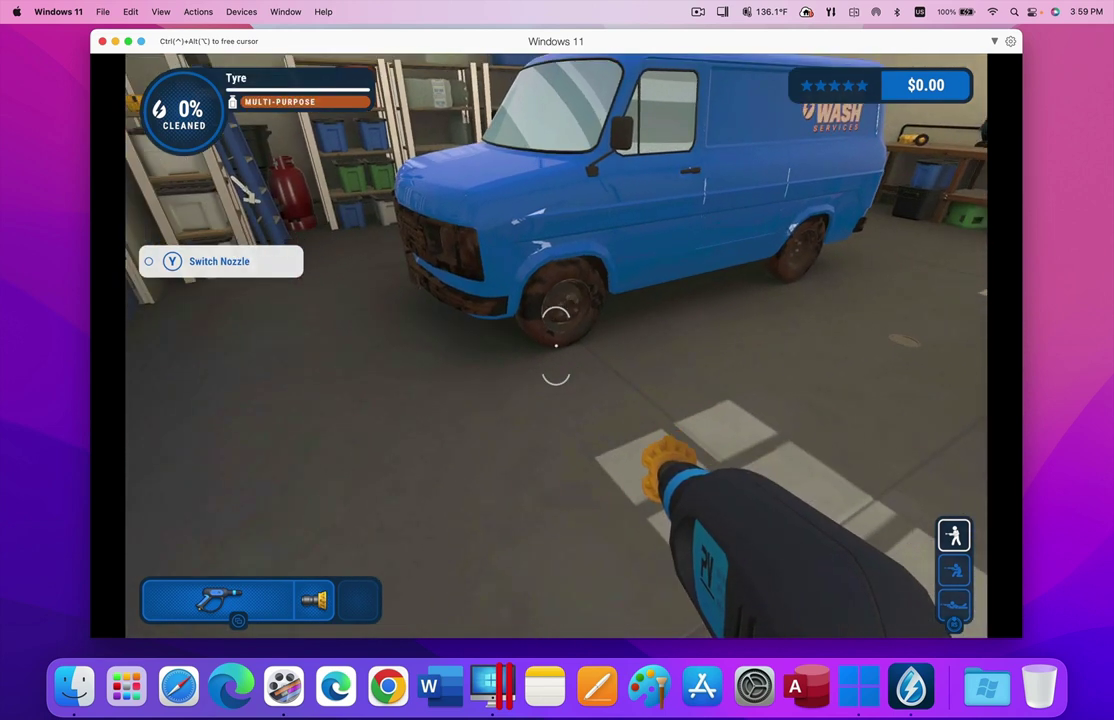
left_click(556, 345)
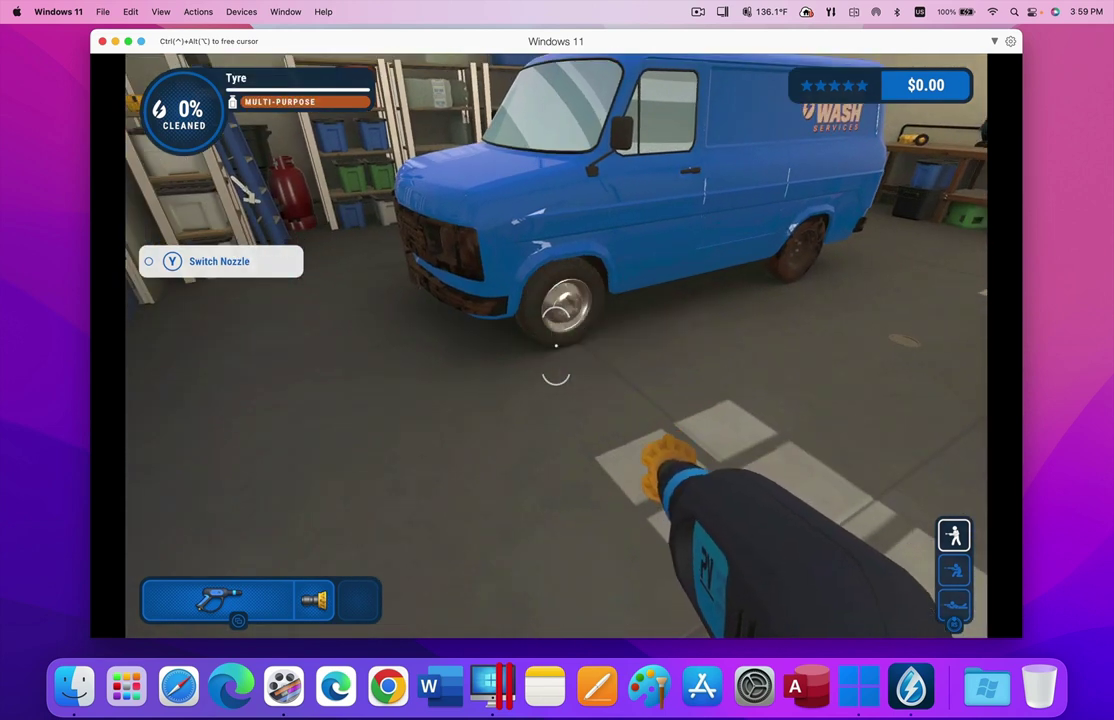
- Wash the van's grill and front bumper
key("a")
key("d")
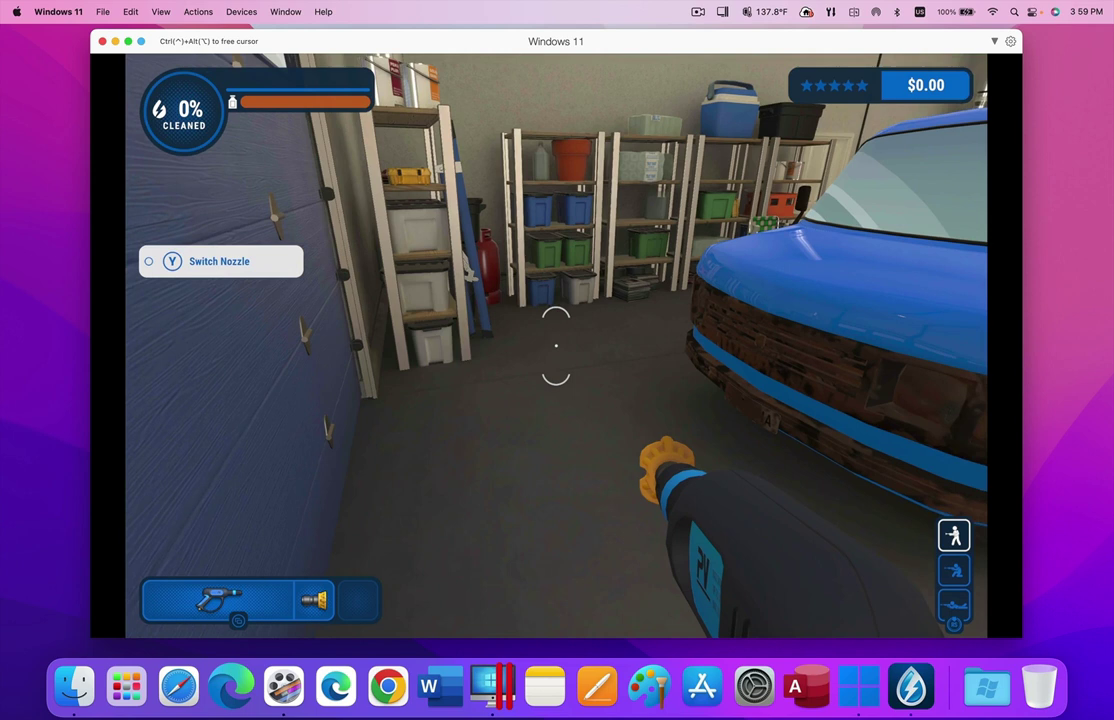
key("d")
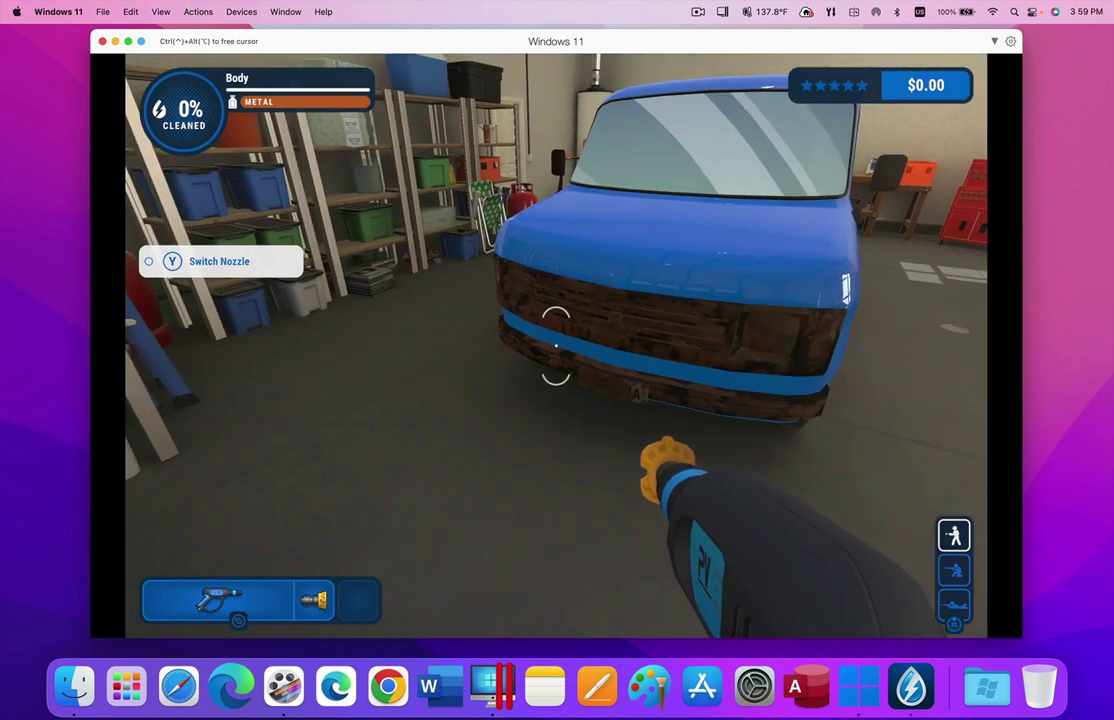
key("s")
left_click(556, 345)
key("d")
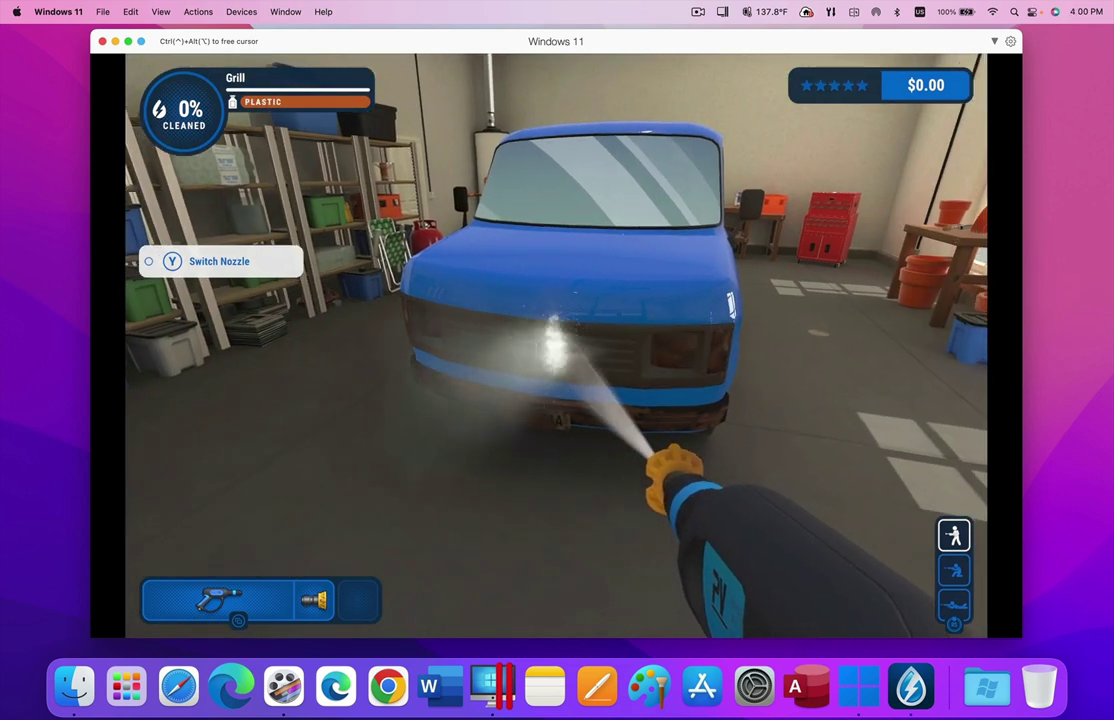
key("a")
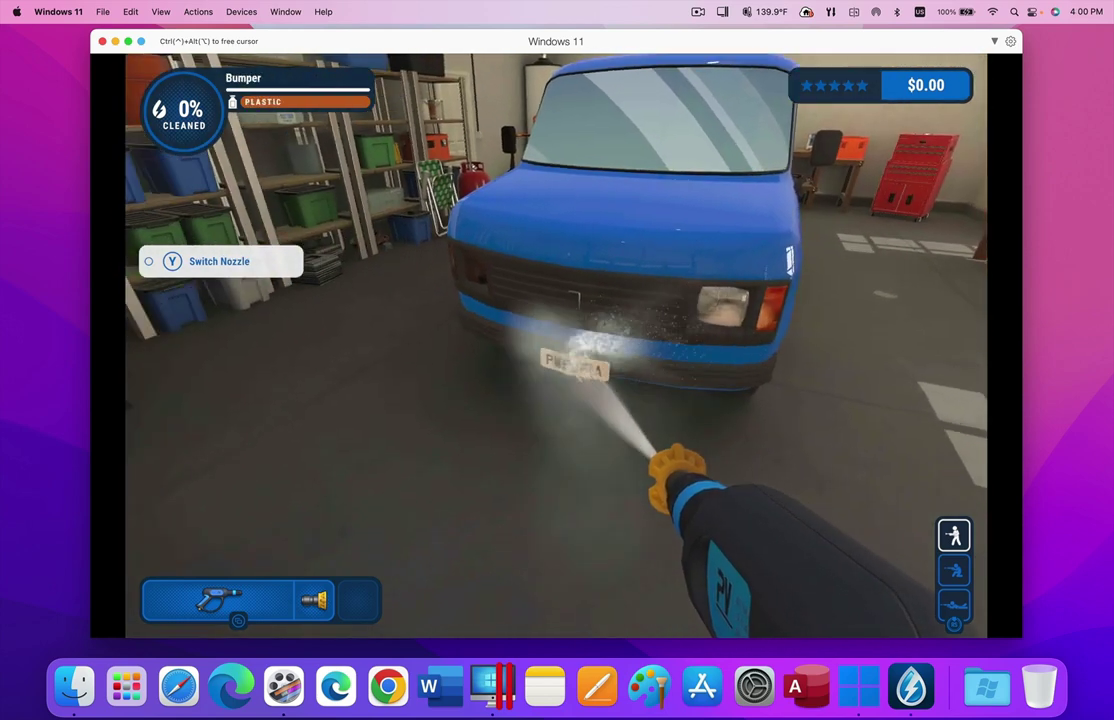
left_click(556, 345)
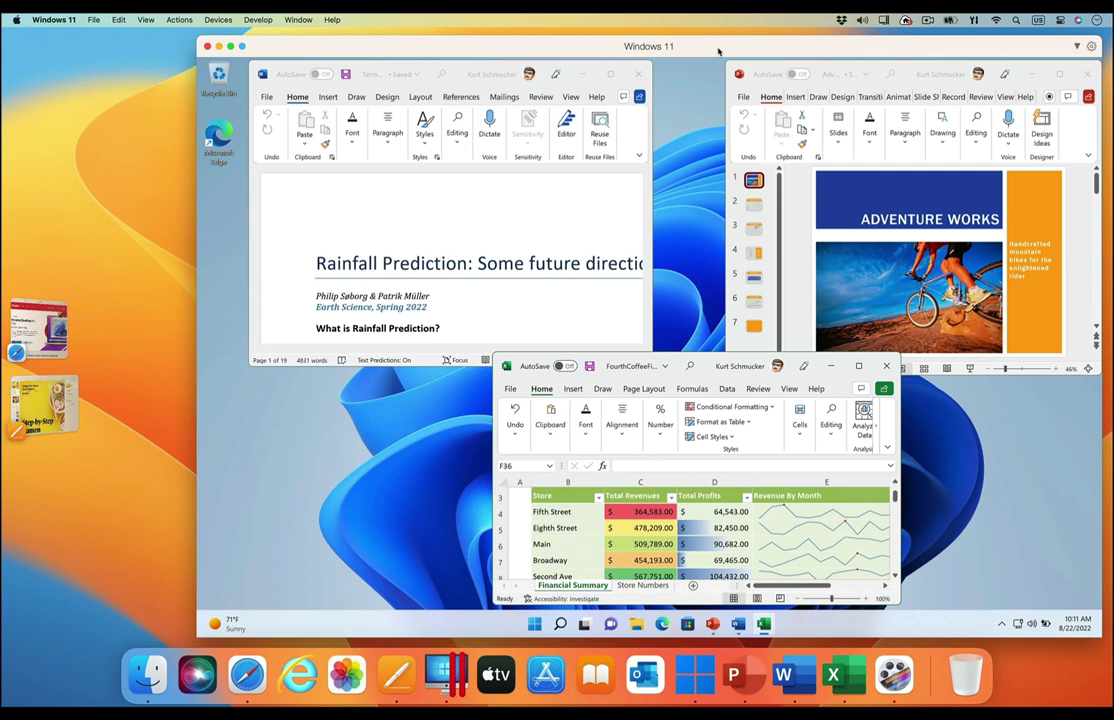
- Put Windows 11 in Coherence, then bring PowerPoint, Pages and Safari forward in Stage Manager
left_click(243, 47)
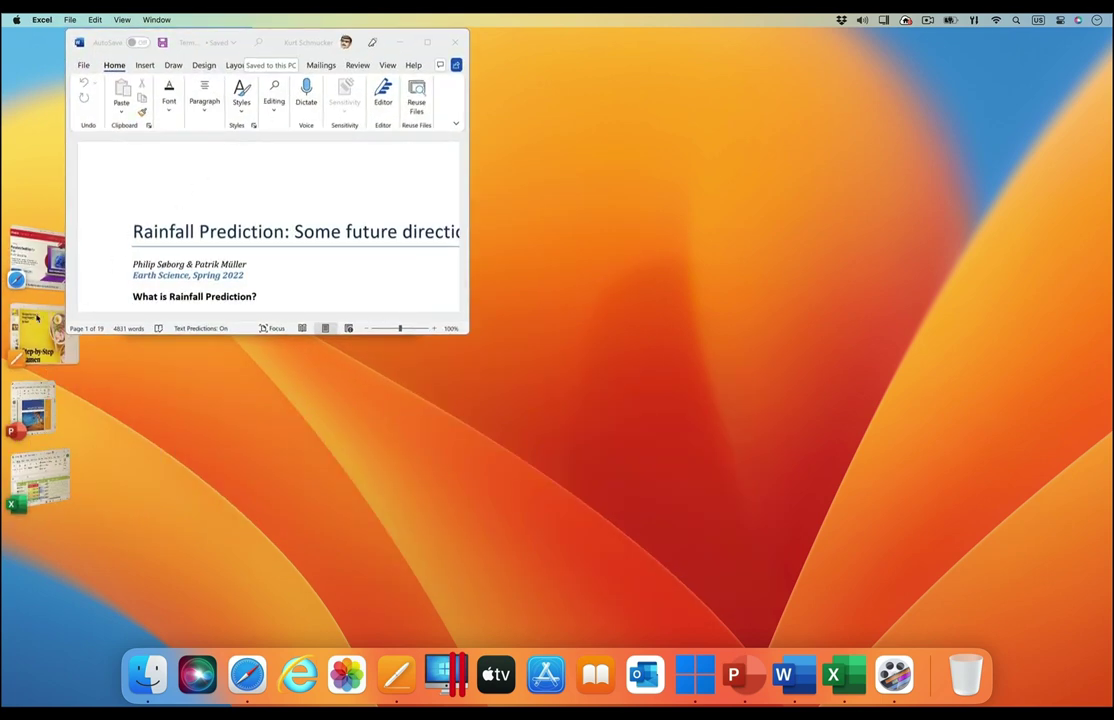
left_click(28, 405)
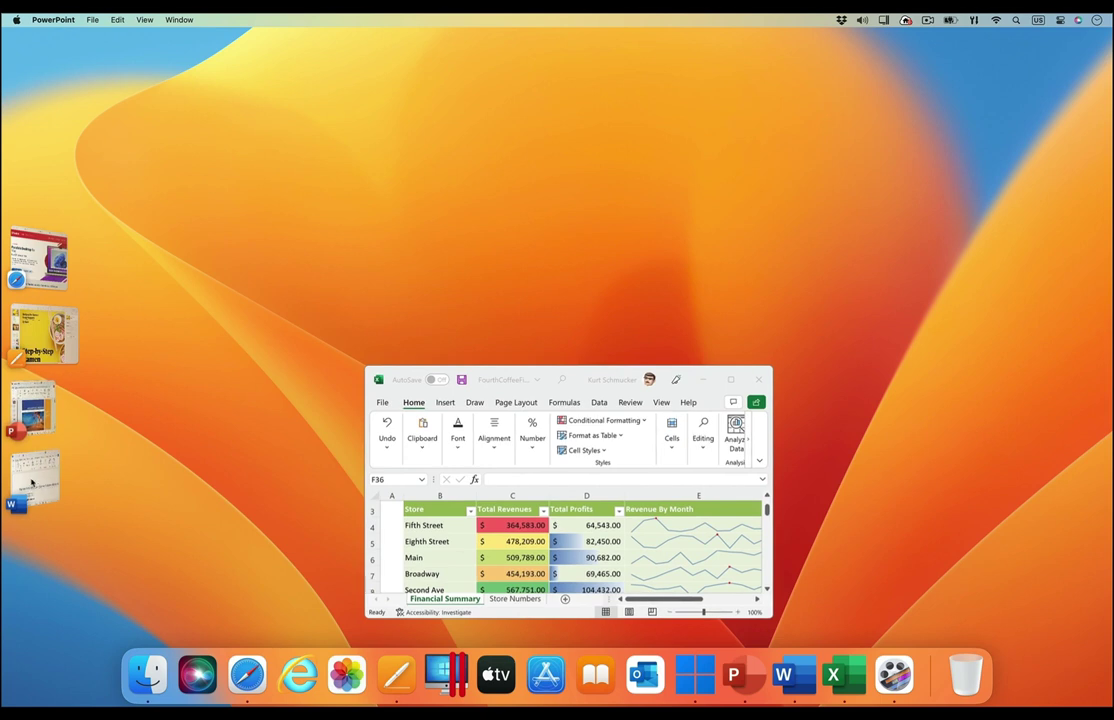
left_click(38, 340)
left_click(30, 240)
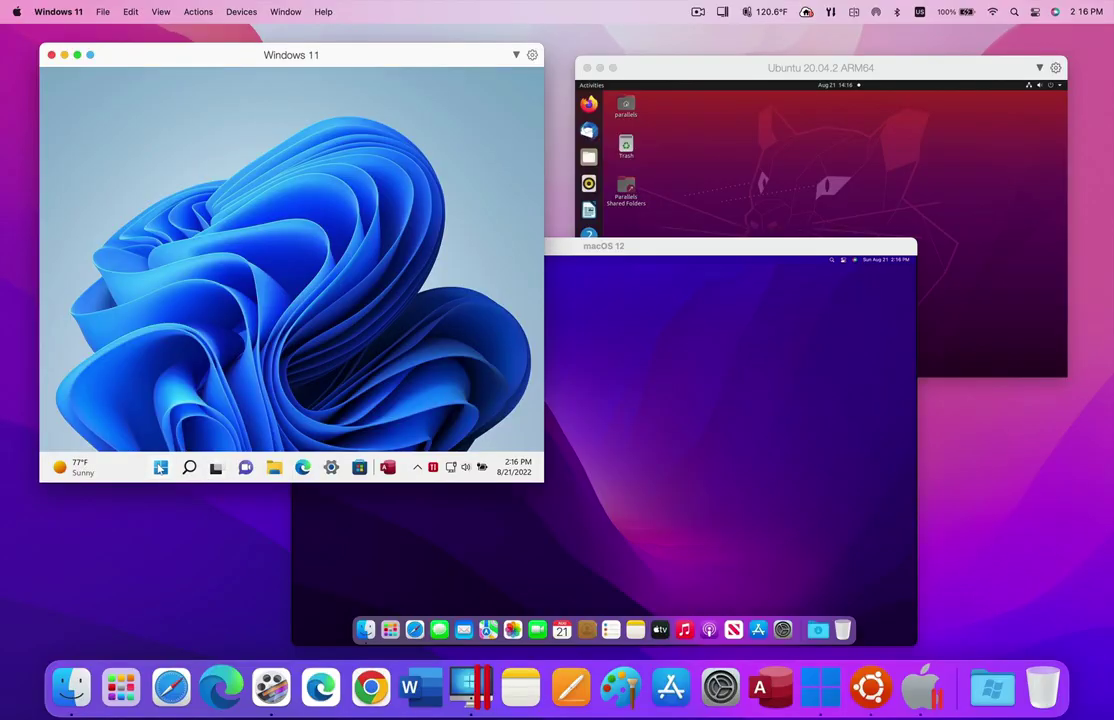
- Open and close the Windows 11 Start menu, then make the Ubuntu VM window active
left_click(160, 467)
left_click(160, 467)
left_click(741, 176)
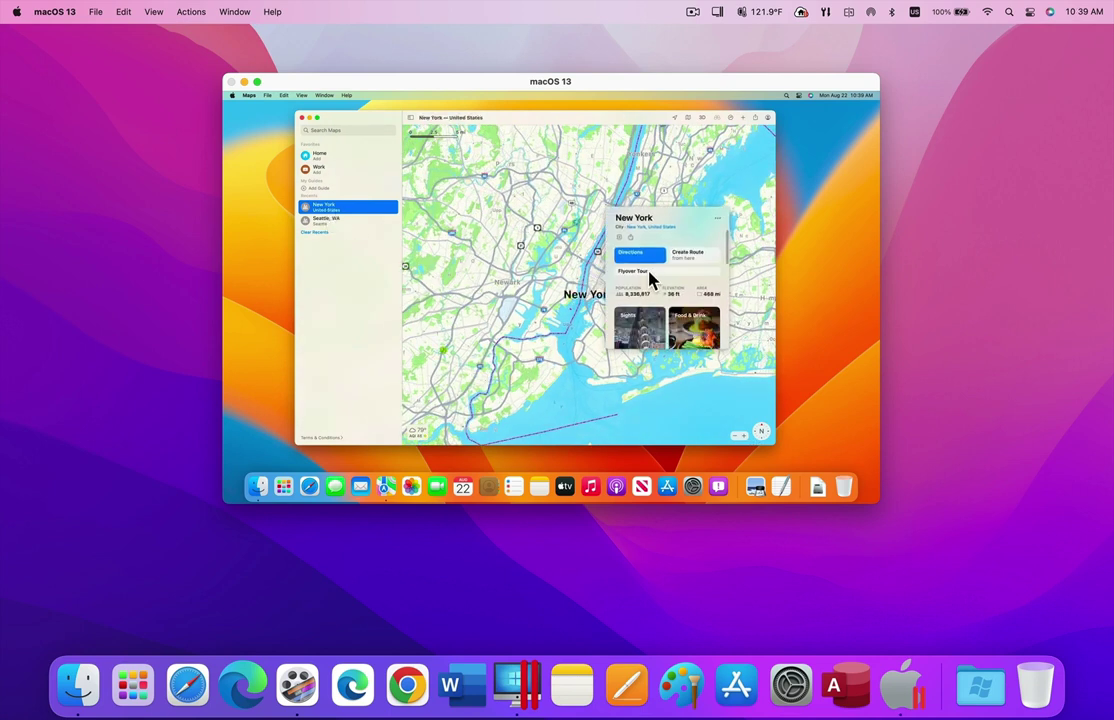
- Start a Flyover tour of New York from the Maps information card
left_click(647, 278)
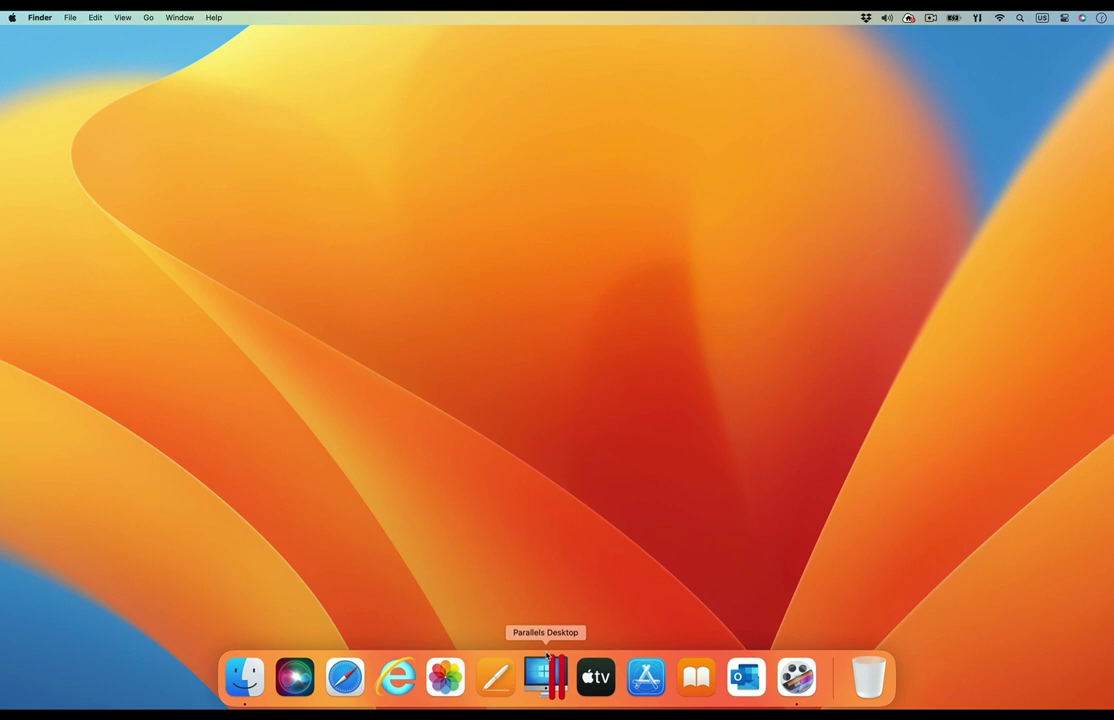
- Begin Business Edition activation from Account & License using SSO, submitting the corporate email
left_click(546, 664)
left_click(55, 17)
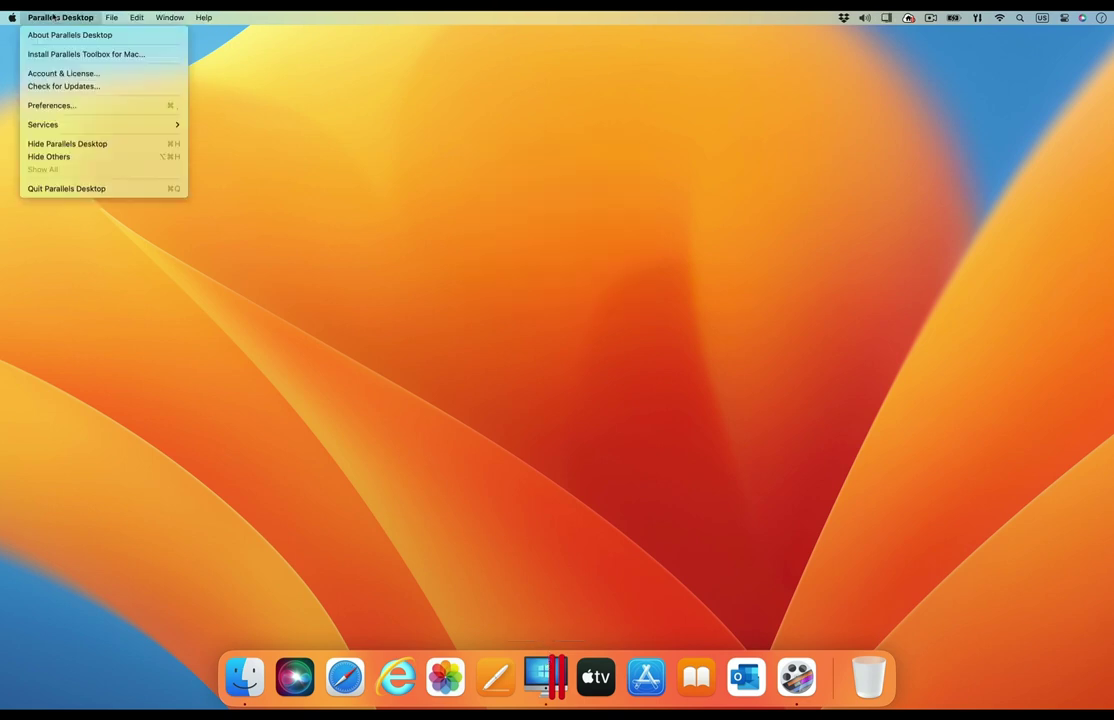
left_click(63, 74)
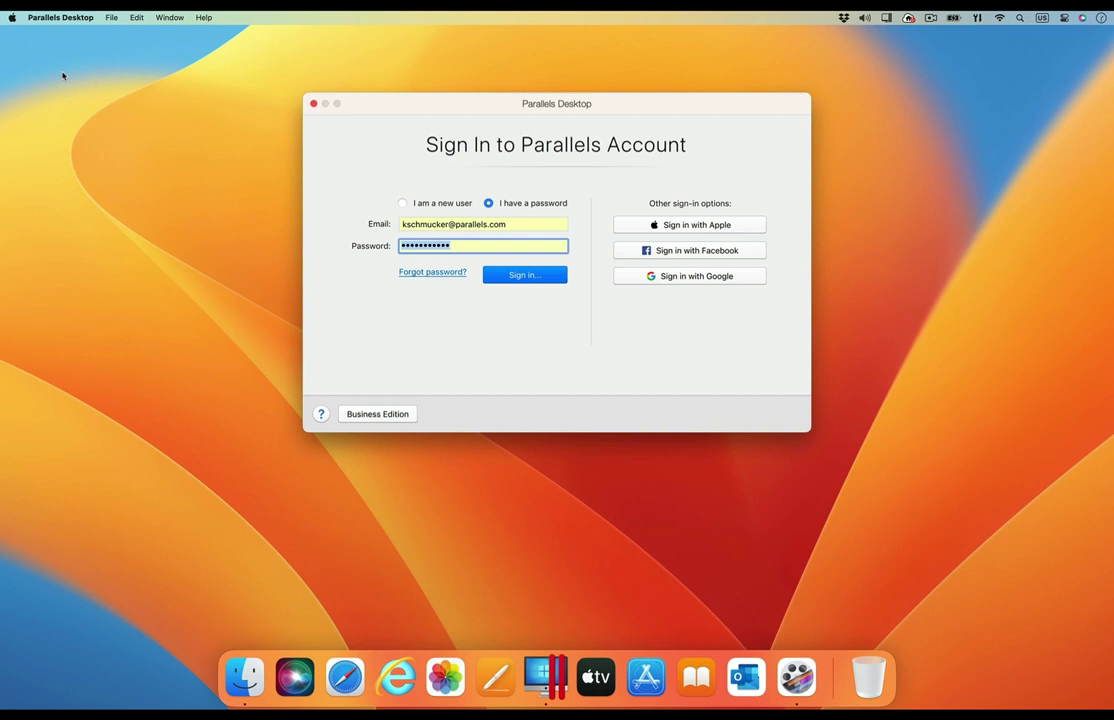
left_click(387, 419)
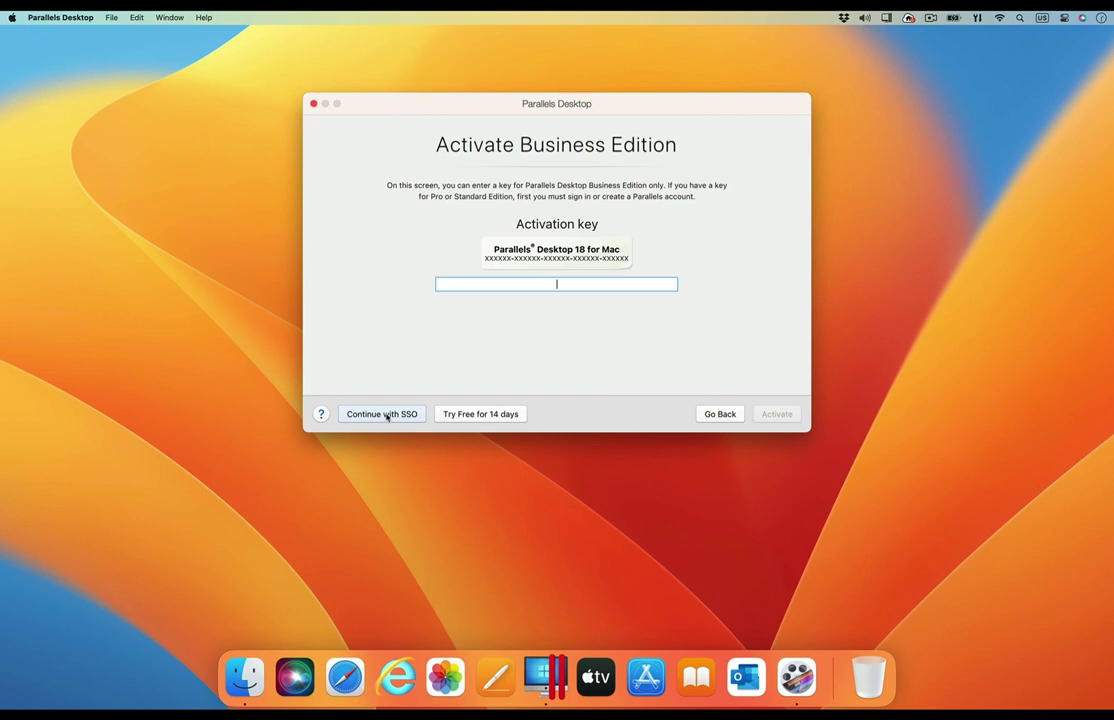
left_click(385, 414)
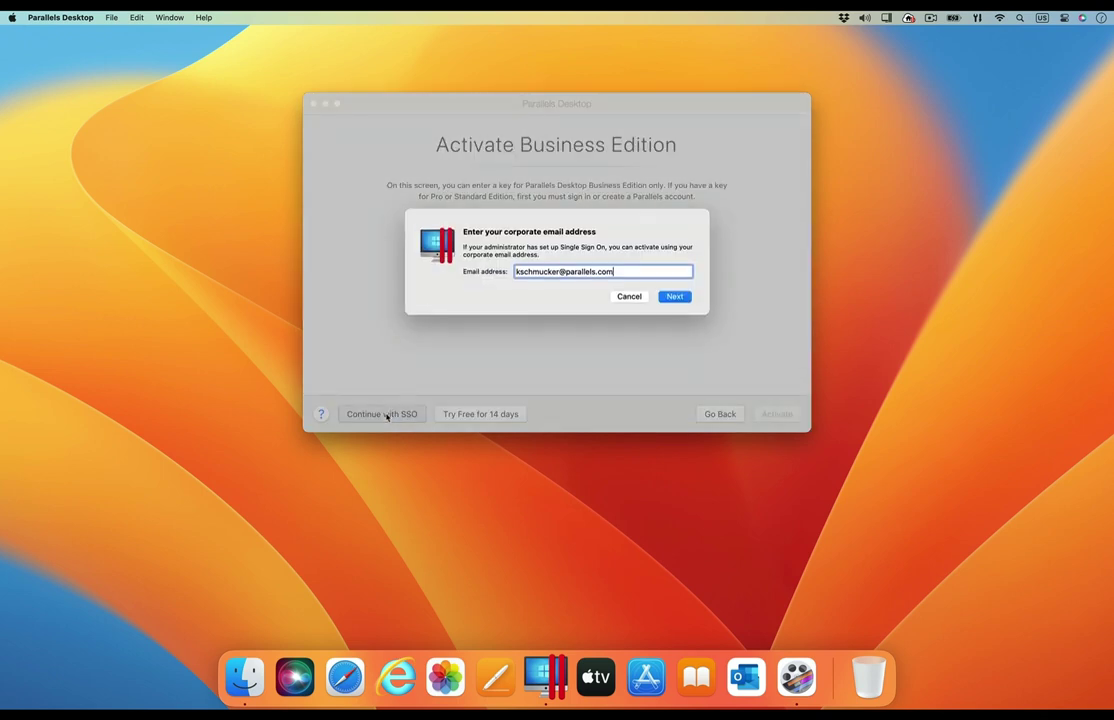
left_click(682, 299)
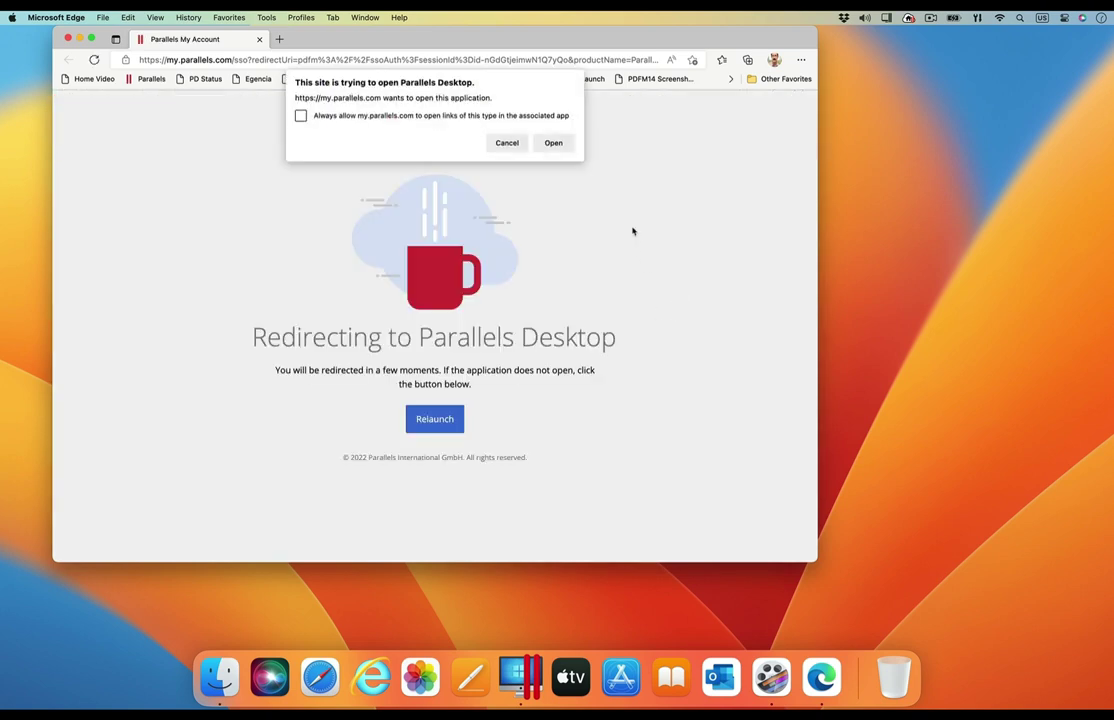
- Allow Edge to open Parallels Desktop so the SSO Business Edition activation continues
left_click(556, 142)
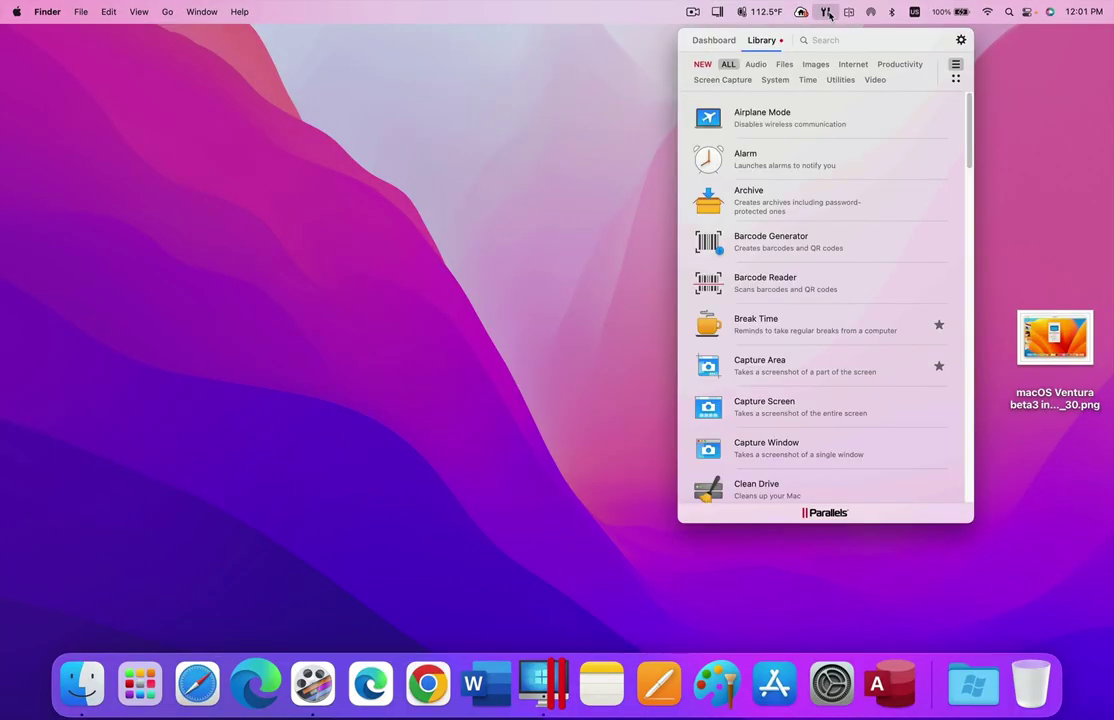
- Launch Encrypt Files from the Recent list on the Parallels Toolbox Dashboard
left_click_drag(970, 107, 957, 443)
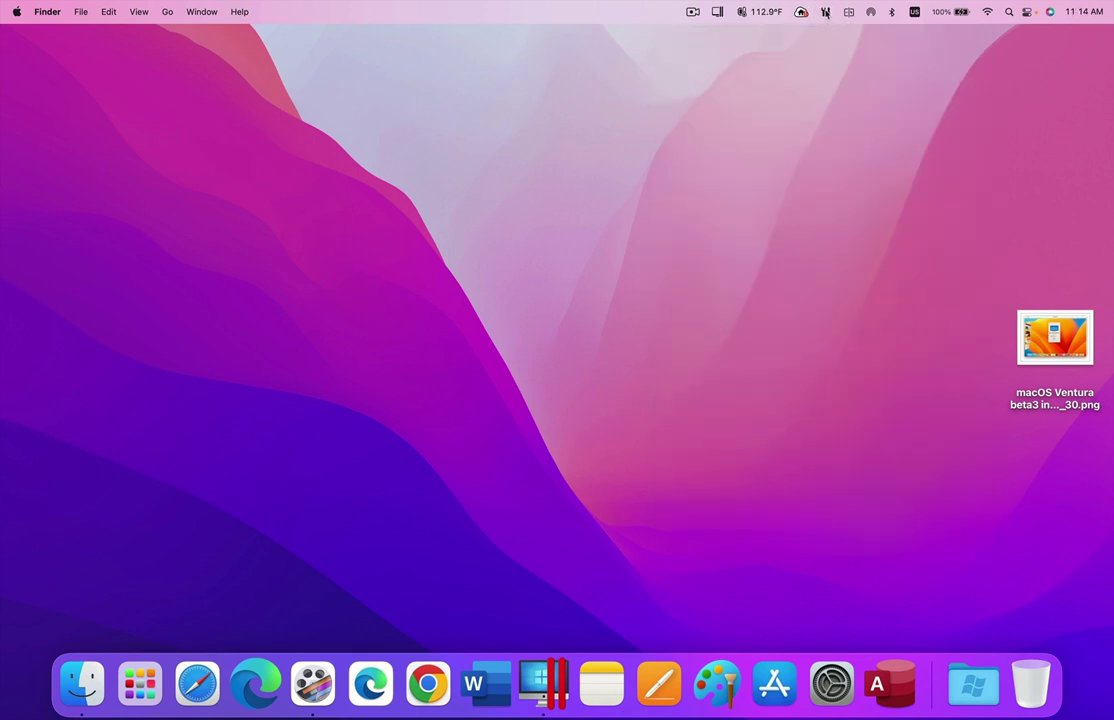
left_click(825, 12)
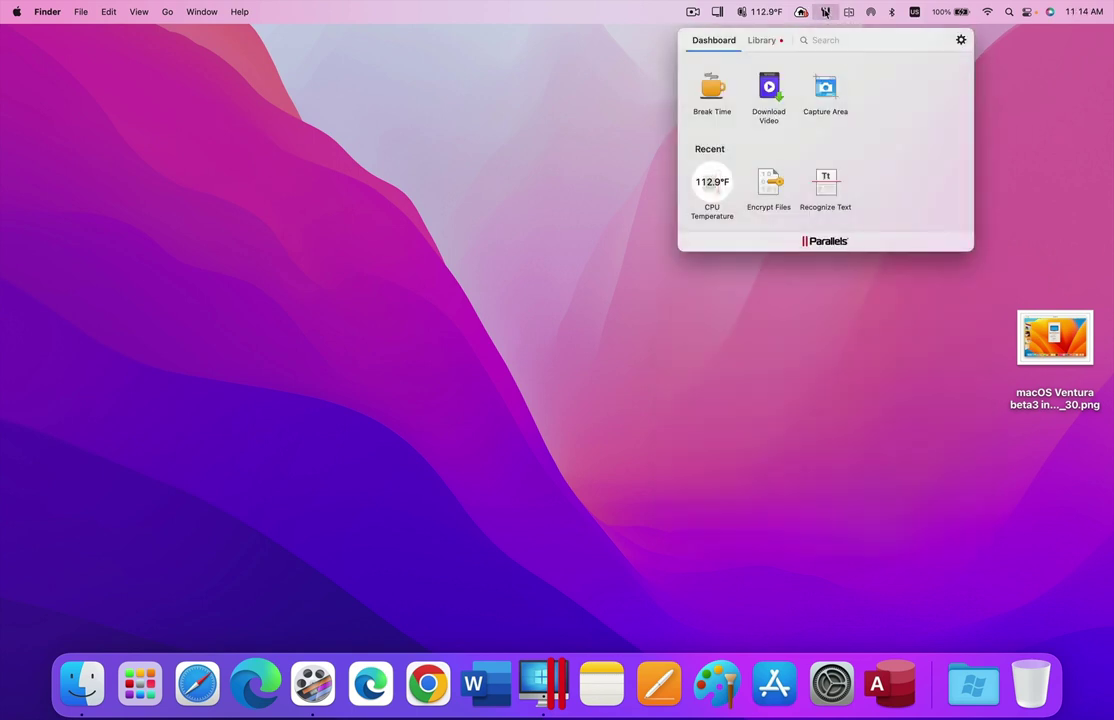
left_click(764, 188)
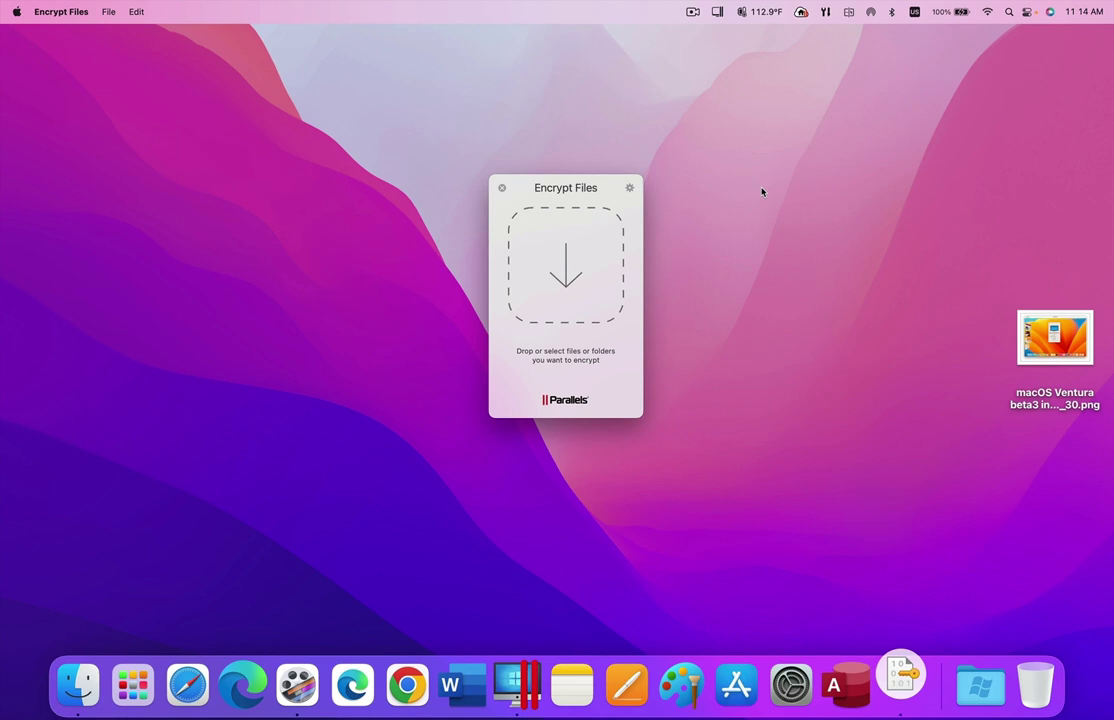
- Review the Encrypt Files settings, then drop the macOS Ventura desktop PNG onto the tool
left_click(629, 190)
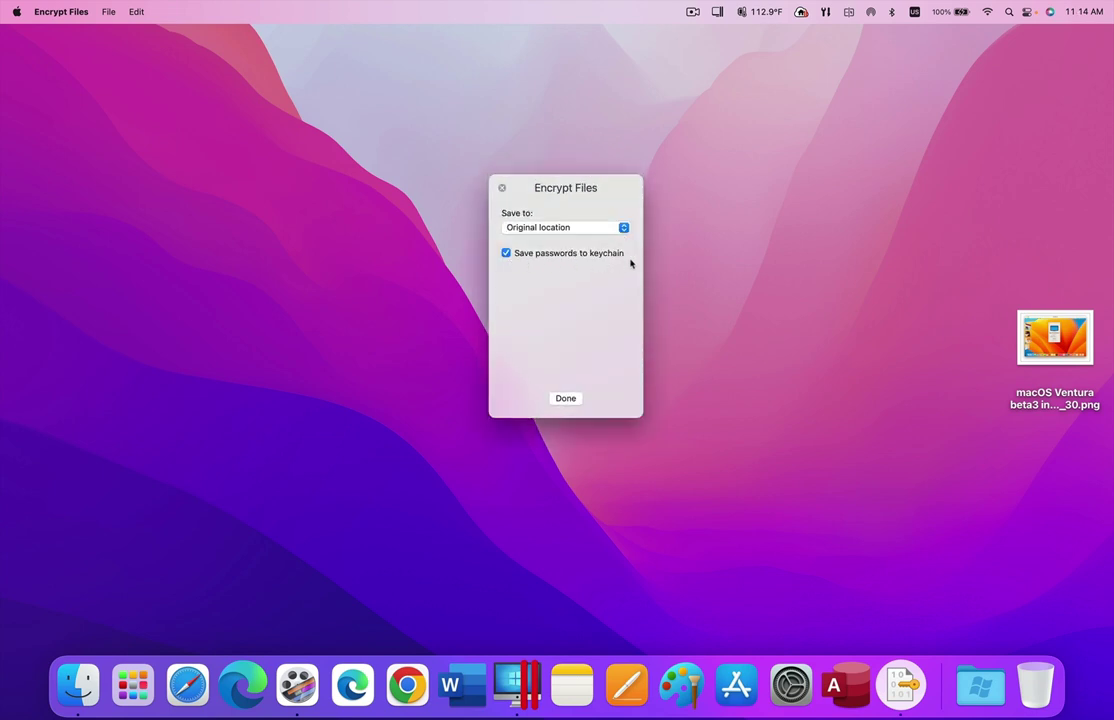
left_click(566, 398)
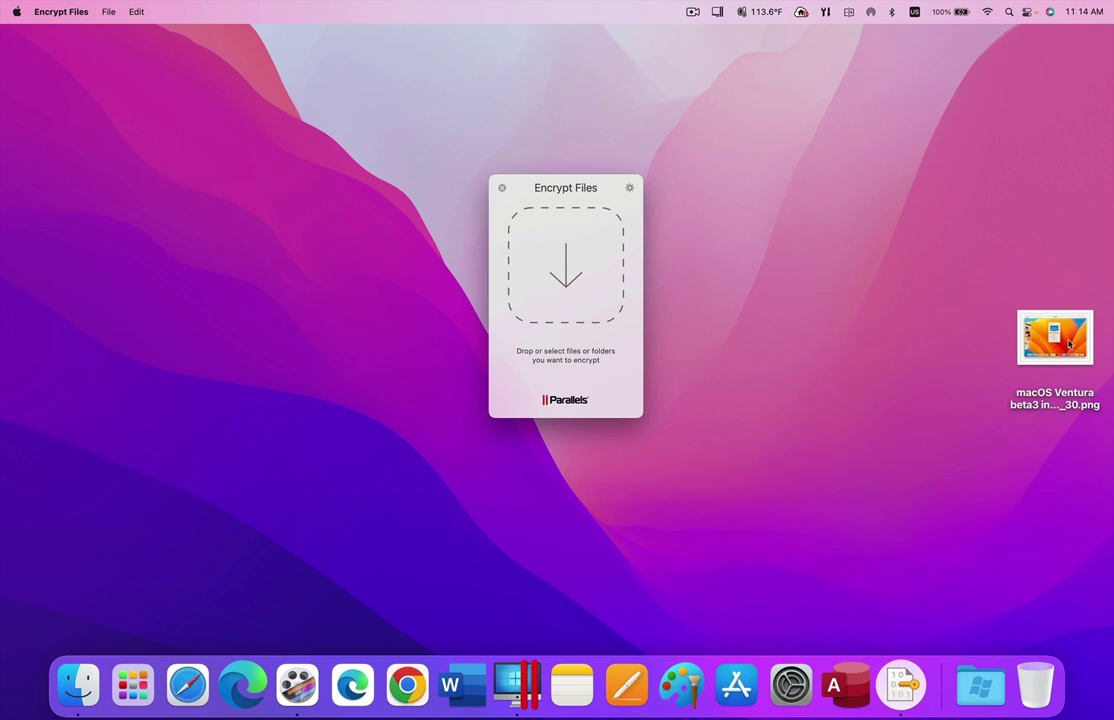
left_click_drag(1050, 335, 554, 295)
- Enter and confirm a password, then encrypt the PNG into a .pboxz file
type("1234")
key("Tab")
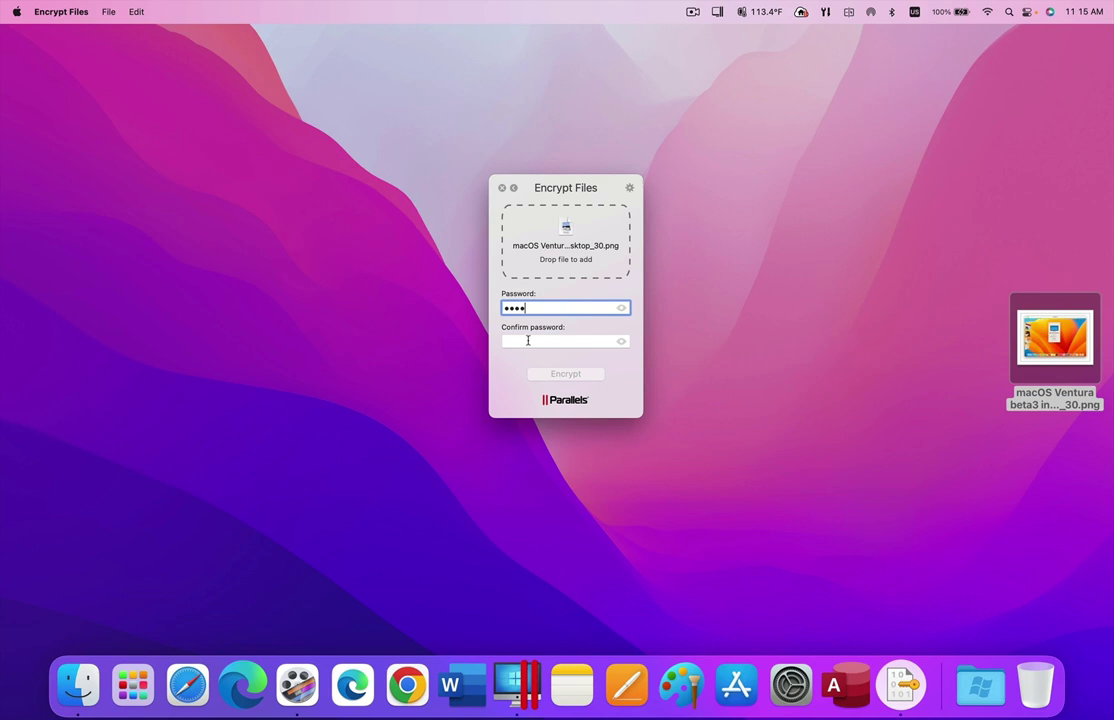
type("1234")
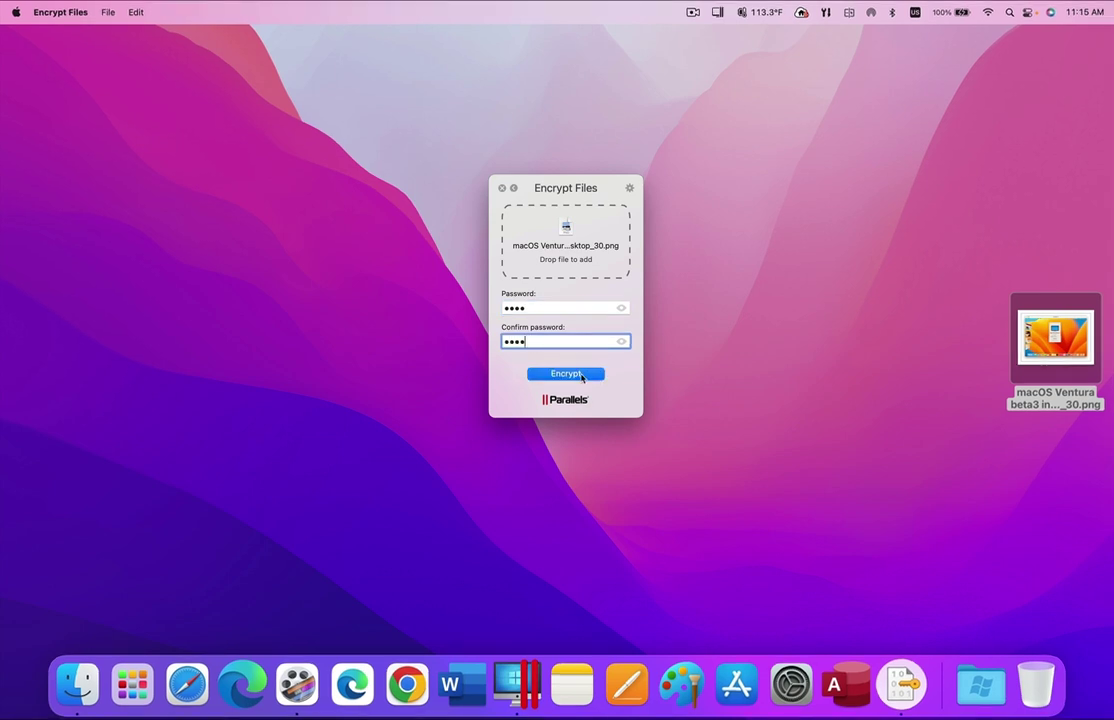
left_click(581, 376)
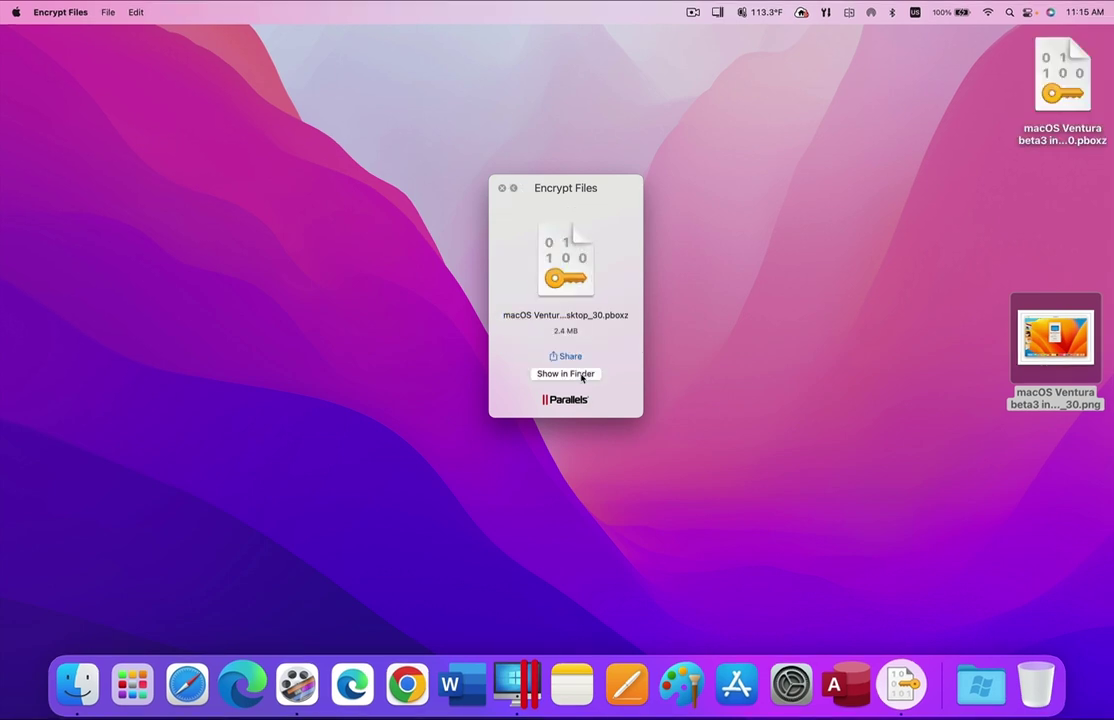
- Decrypt the .pboxz file back to a 2.4 MB PNG and place it beside the encrypted file
left_click(504, 190)
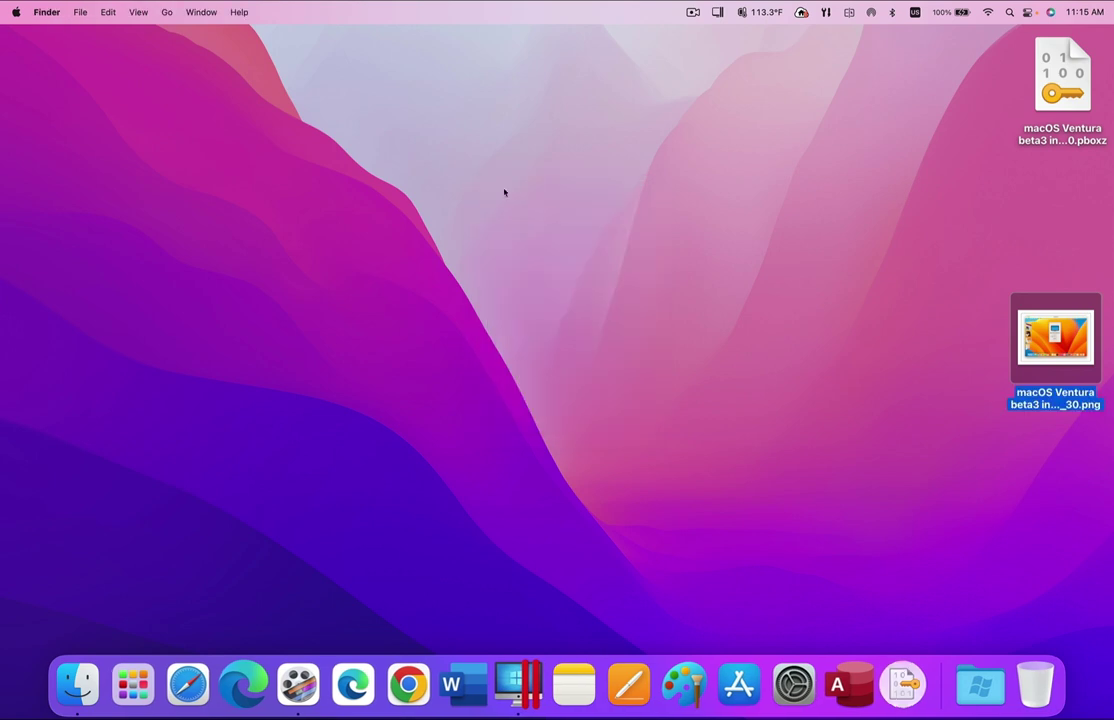
left_click_drag(1060, 78, 914, 326)
right_click(908, 323)
left_click(808, 330)
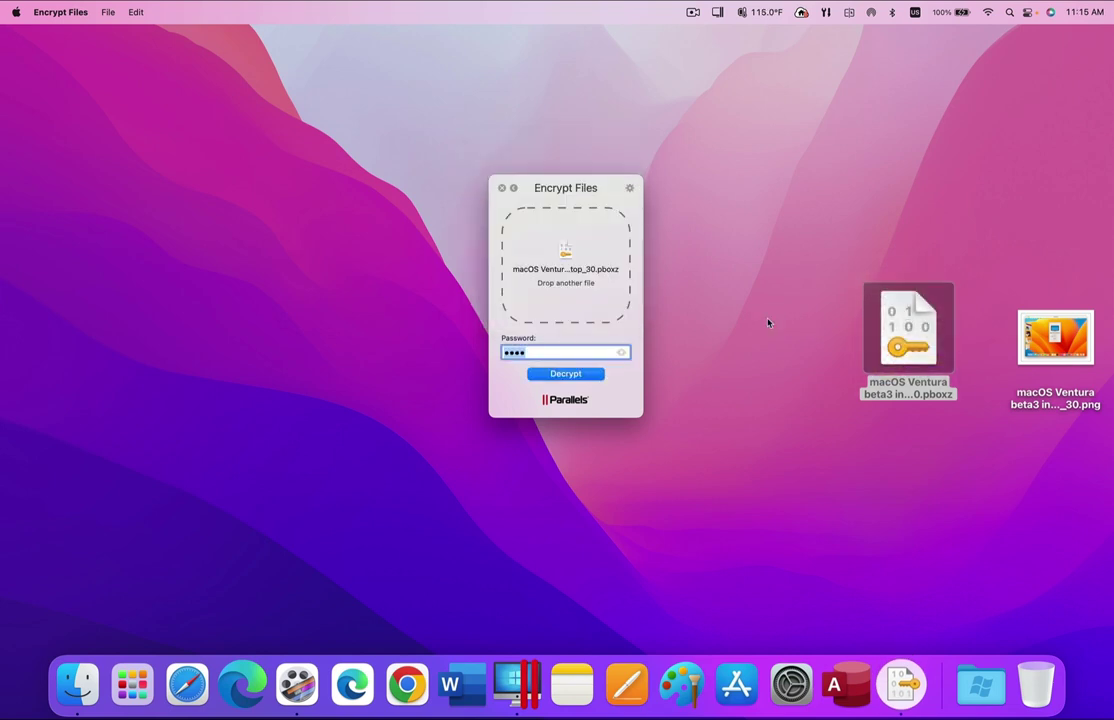
left_click(566, 374)
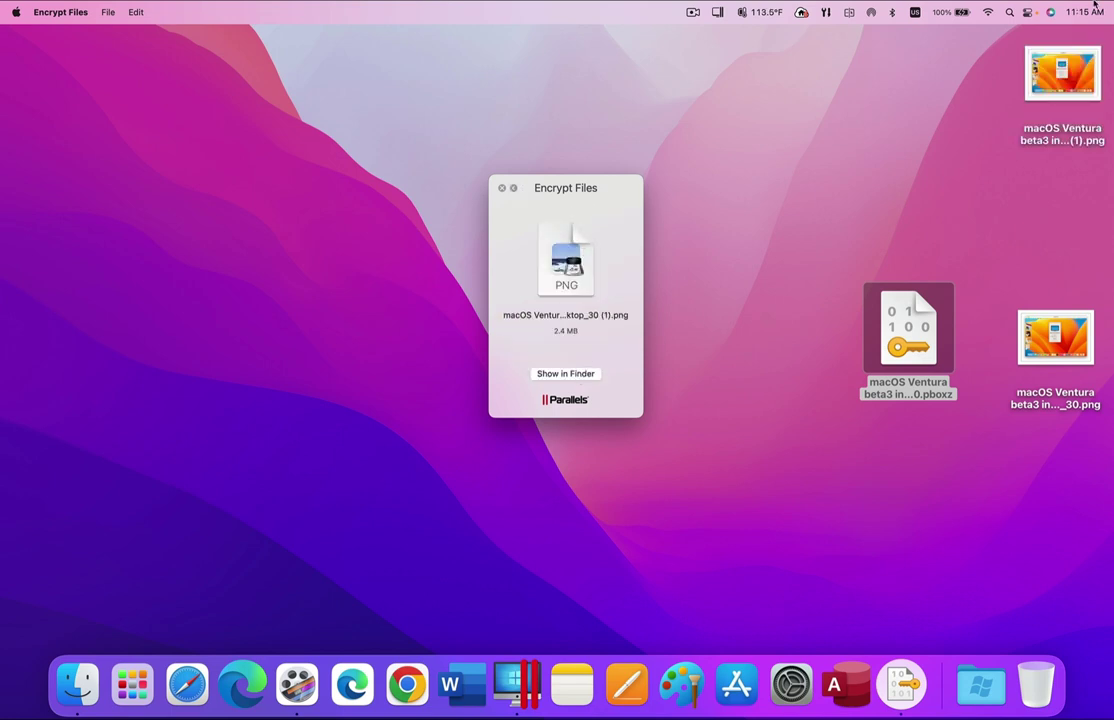
left_click_drag(1066, 55, 925, 192)
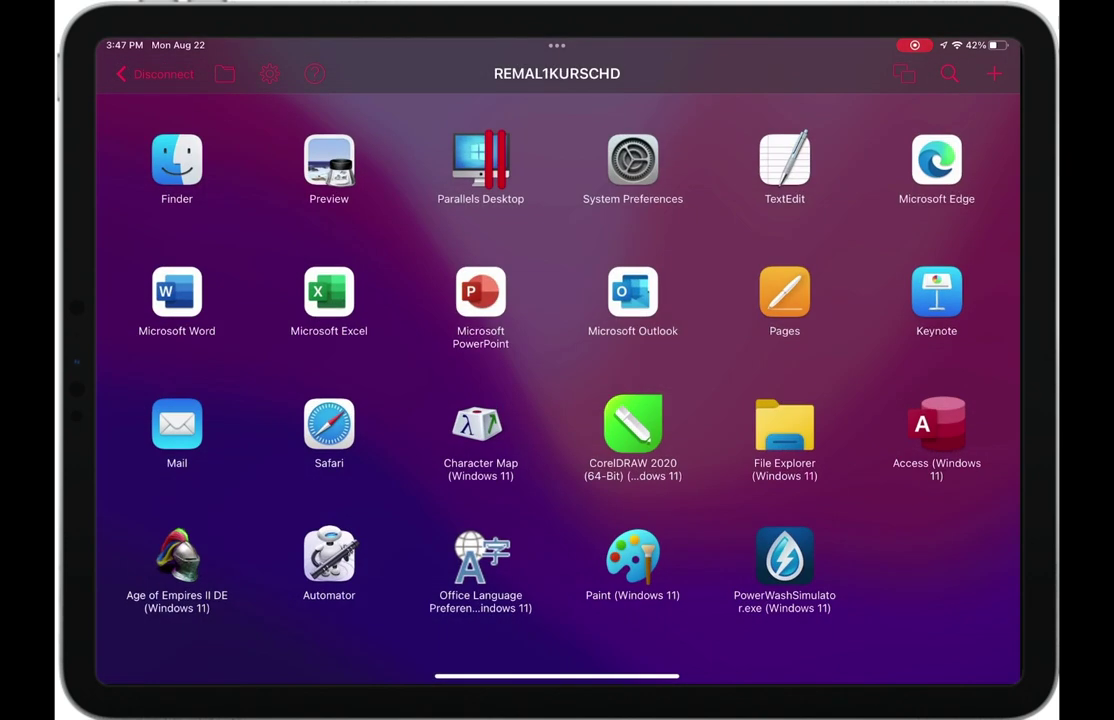
- Launch Microsoft PowerPoint on the Mac from the iPad, then quit it via its app menu
left_click(480, 292)
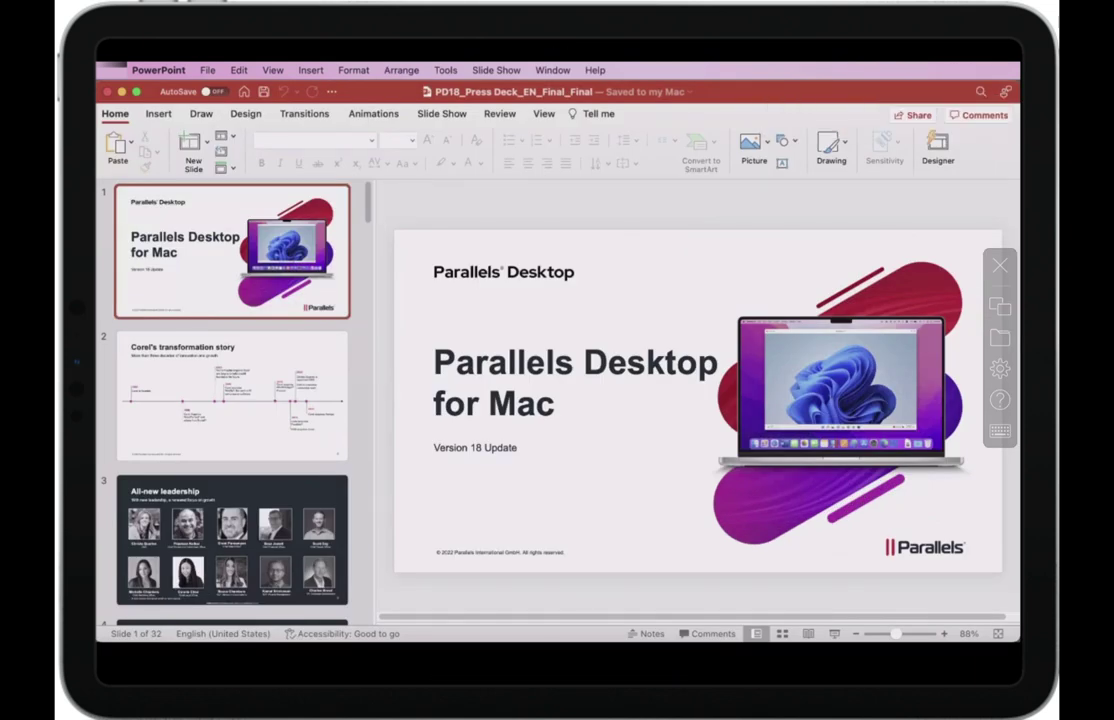
left_click(158, 70)
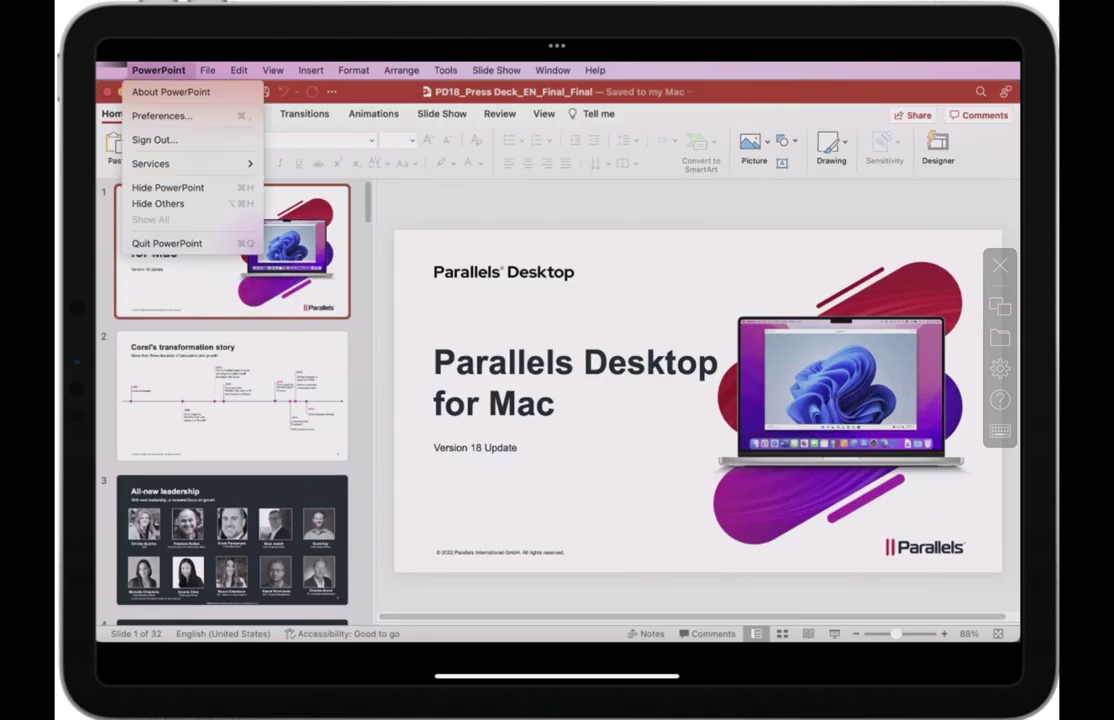
left_click(165, 212)
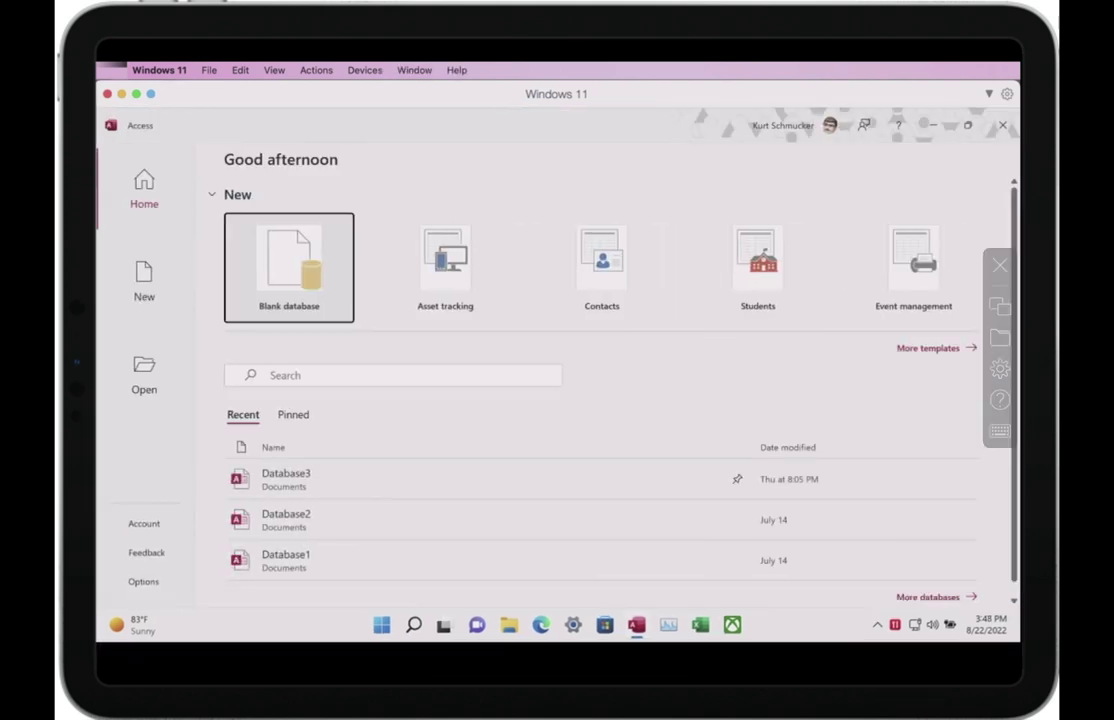
- Open the Database3 database from the Recent list in Windows 11 Access
left_click(389, 480)
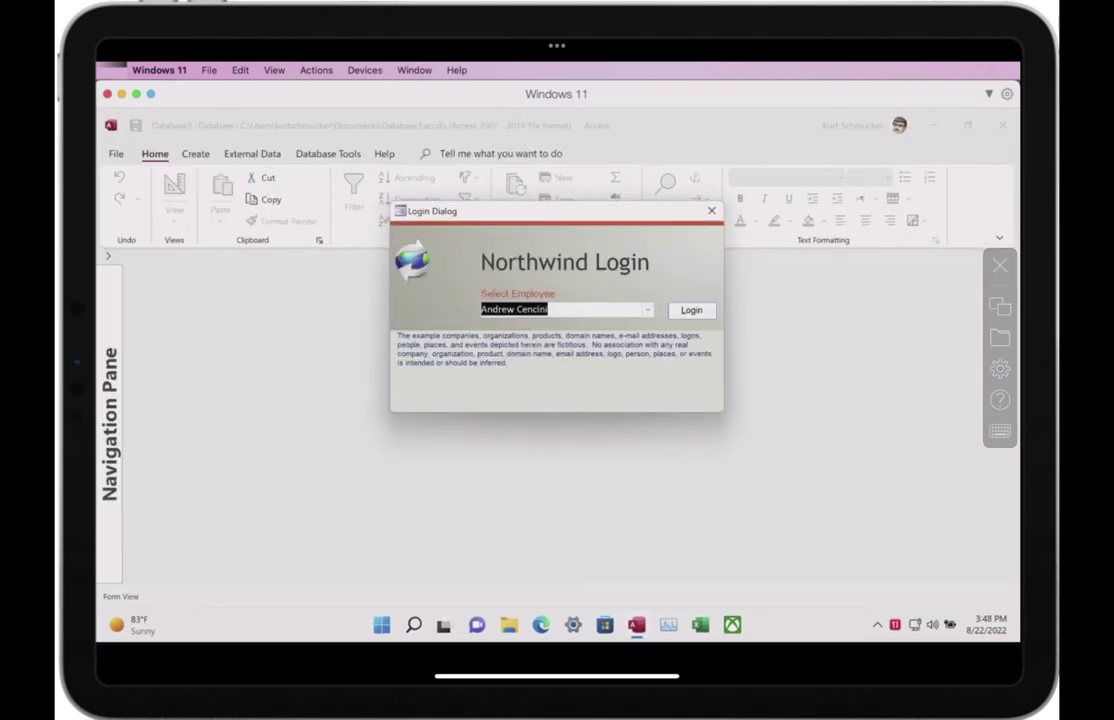